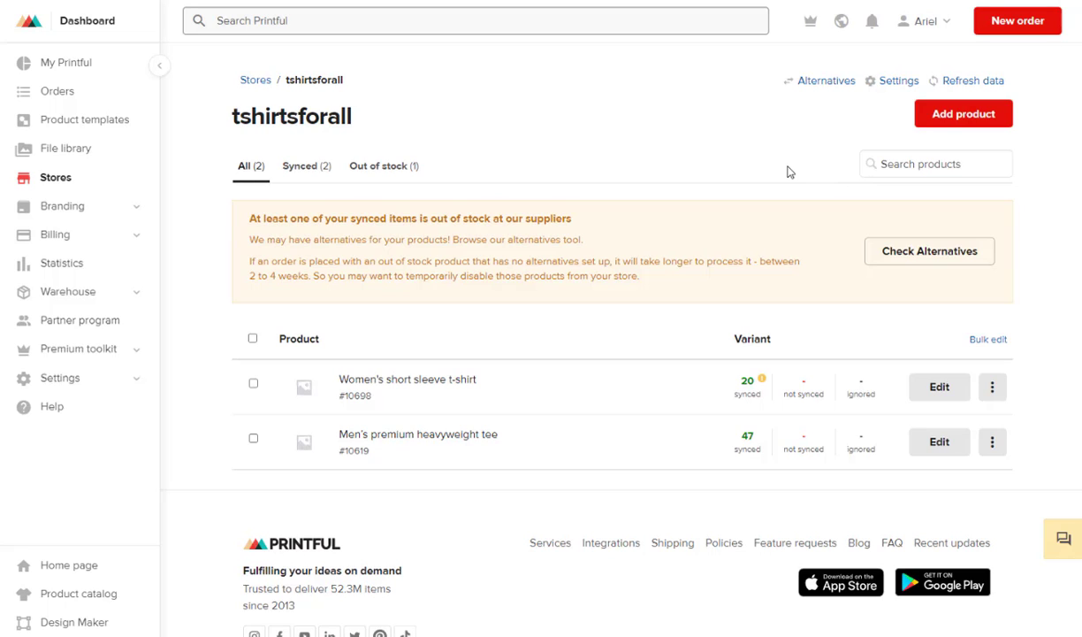
Find the Unisex Organic Raglan Sweatshirt among the catalog's men's clothing and start adding it to the store.
left_click(74, 598)
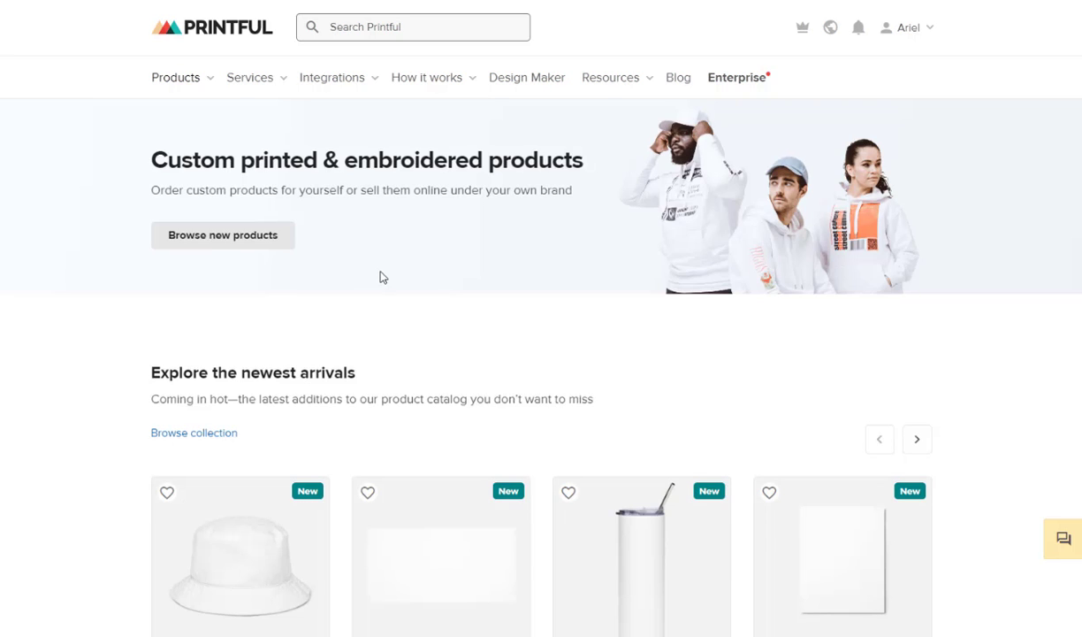
scroll(383, 278, "down", 10)
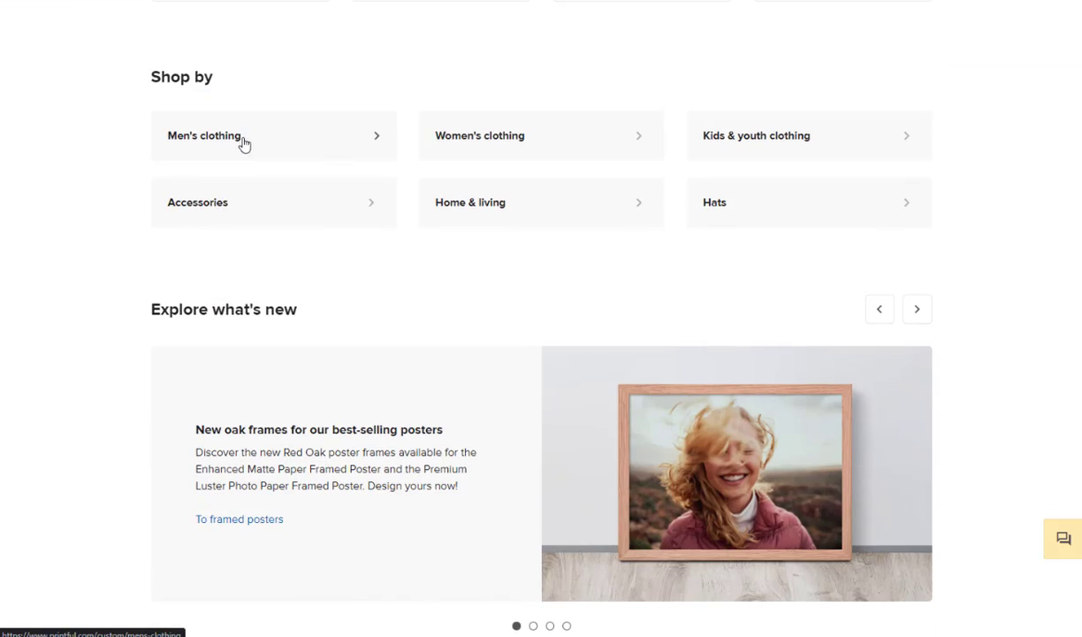
left_click(241, 145)
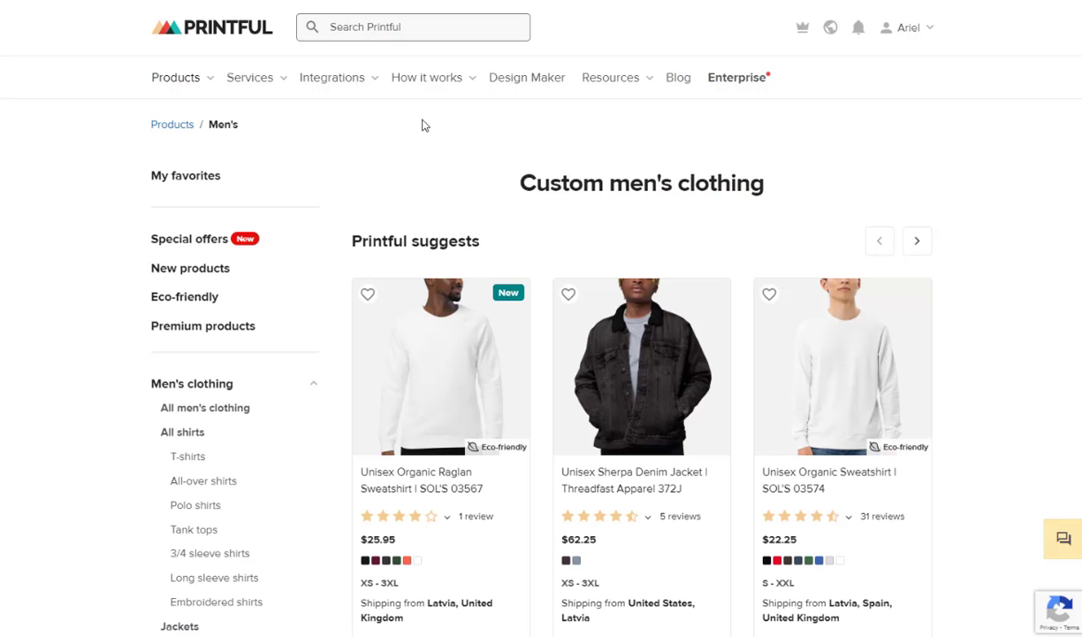
scroll(423, 126, "down", 1)
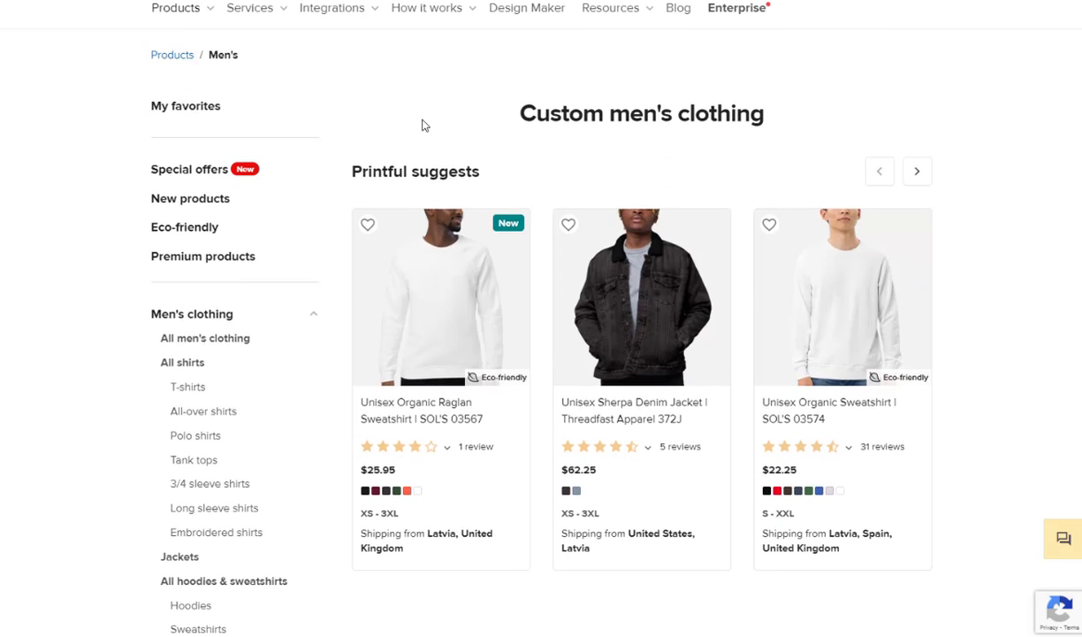
left_click(440, 302)
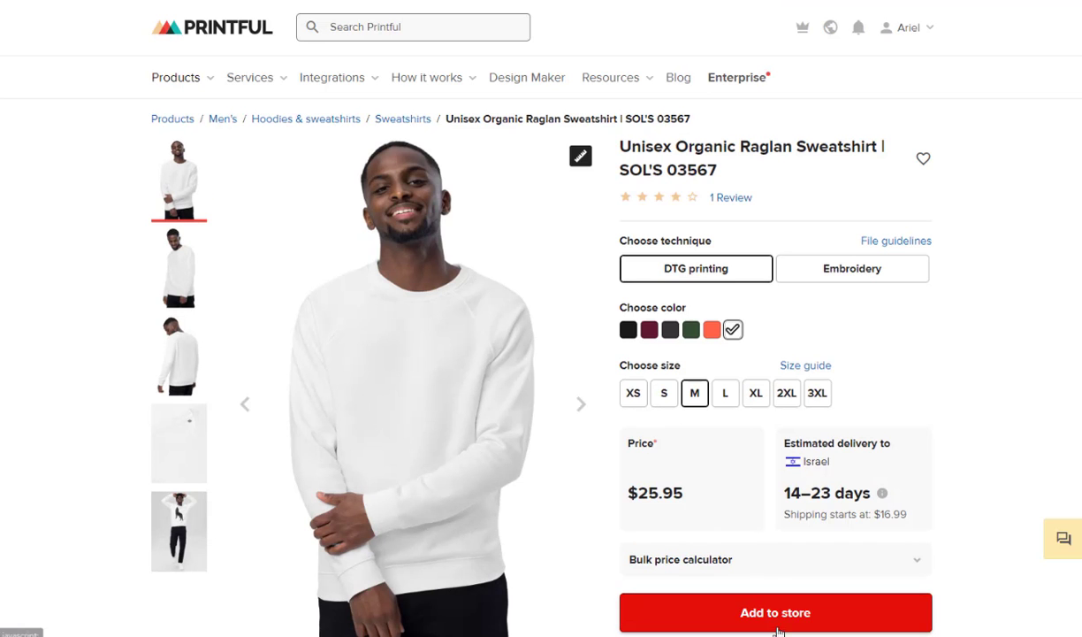
left_click(778, 624)
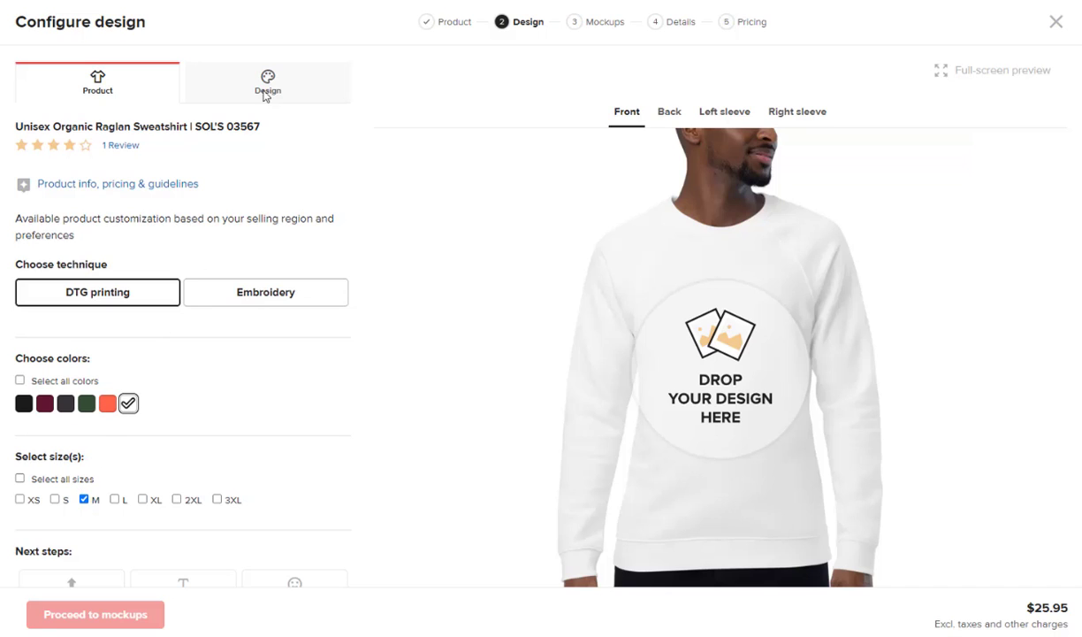
Select all sizes for the sweatshirt and place 20negro.png from the store's file library on its front.
left_click(62, 478)
left_click(276, 91)
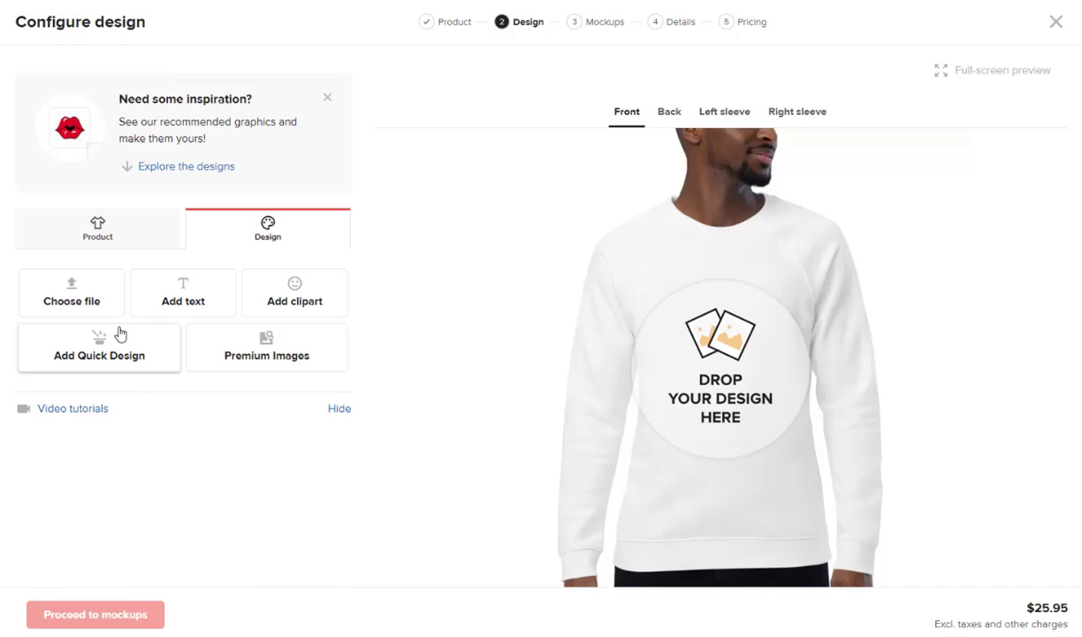
left_click(103, 313)
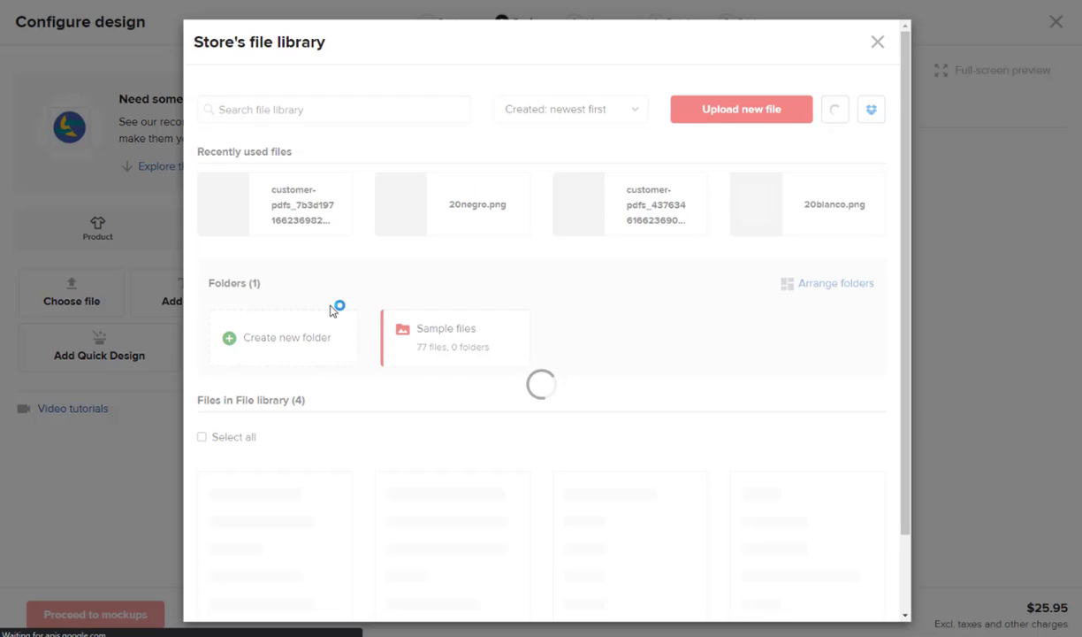
left_click(411, 211)
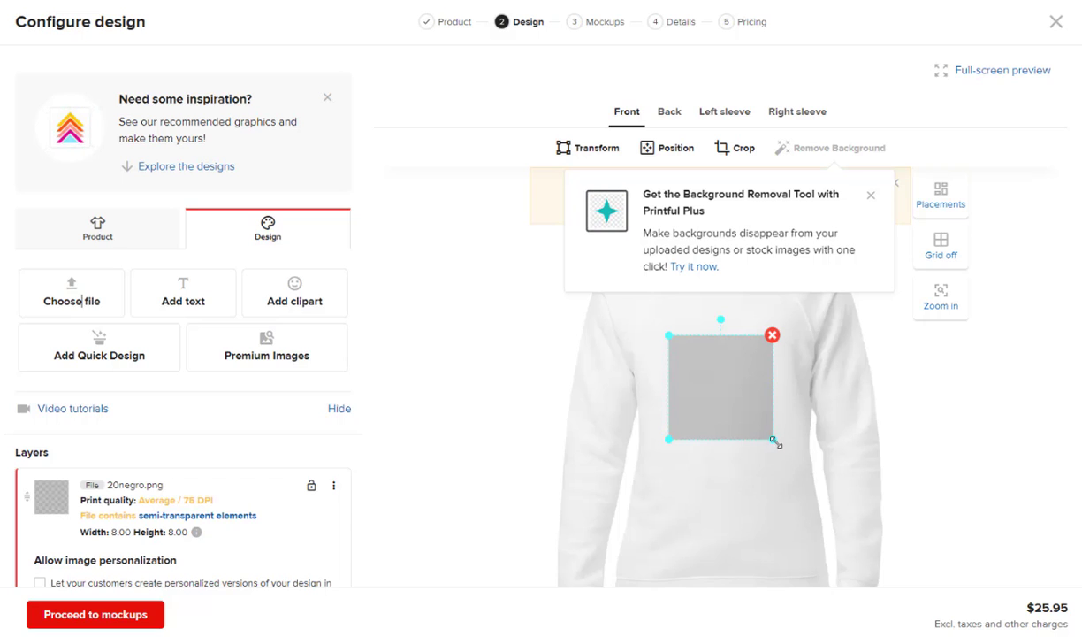
Enlarge the sweatshirt's front graphic to about 15.1 × 15.1 and allow image personalization by customers.
left_click_drag(773, 438, 814, 484)
scroll(62, 543, "down", 1)
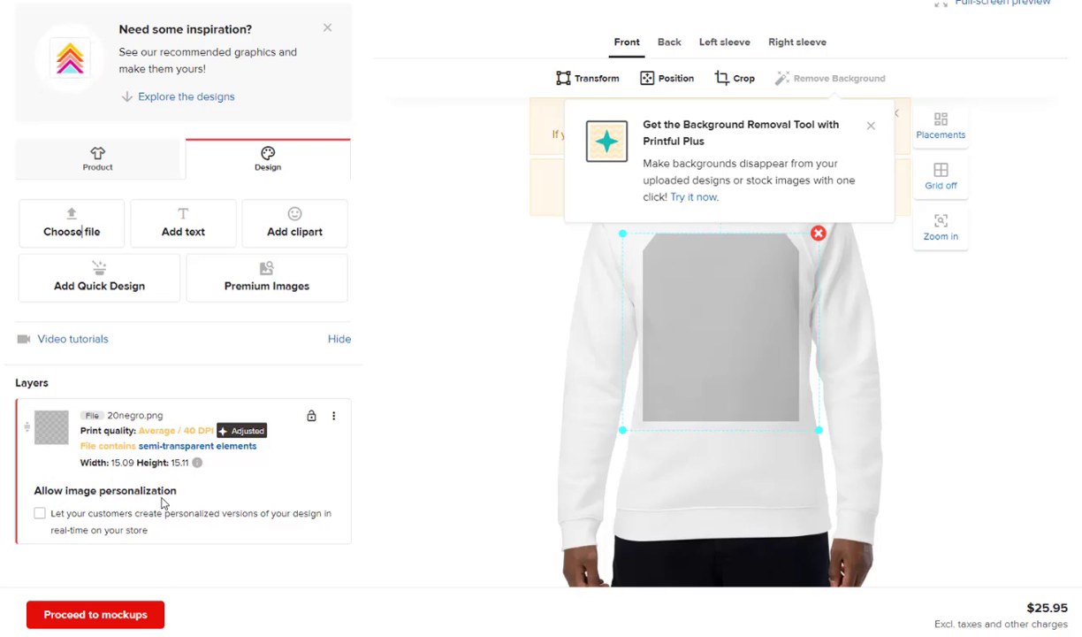
left_click(39, 513)
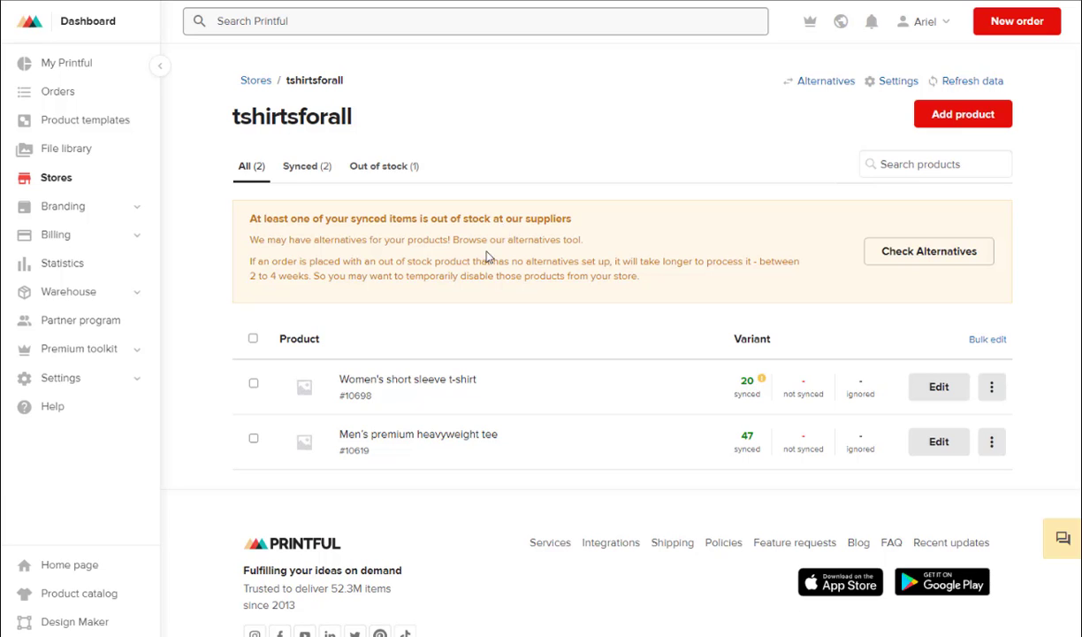
Browse the product catalog from the store dashboard and open the Accessories category.
left_click(73, 599)
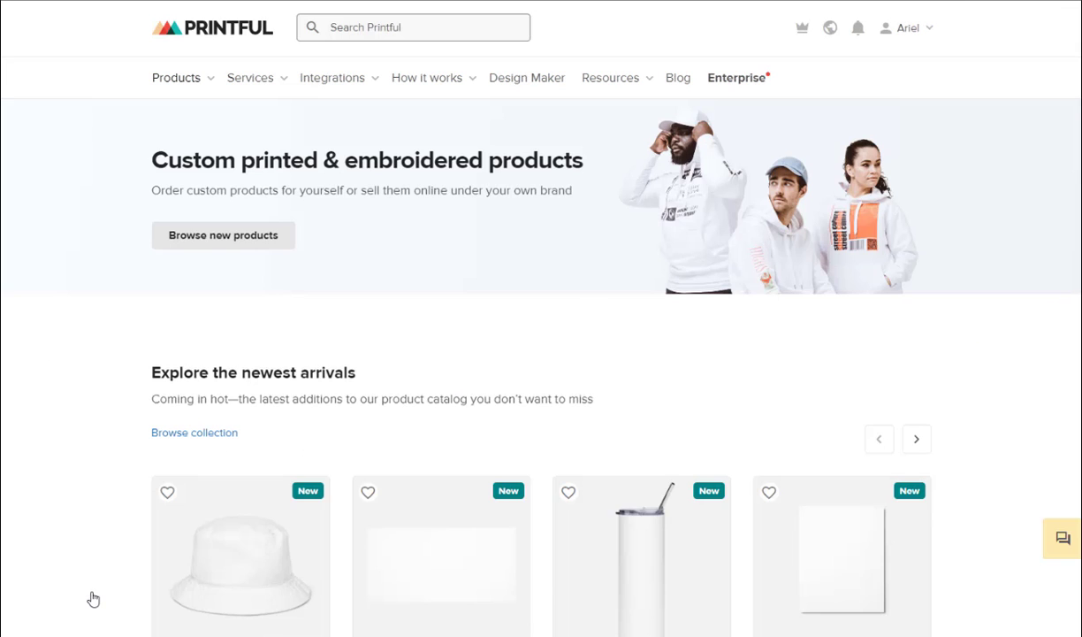
scroll(593, 345, "down", 3)
scroll(628, 372, "down", 3)
scroll(648, 366, "down", 2)
scroll(655, 311, "up", 3)
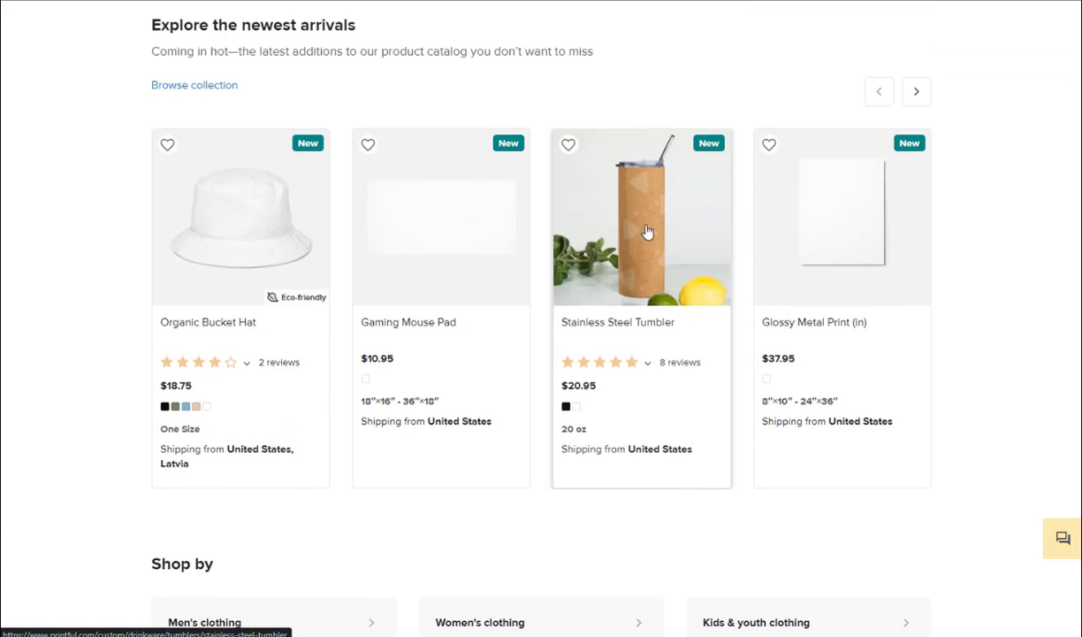
scroll(643, 249, "down", 5)
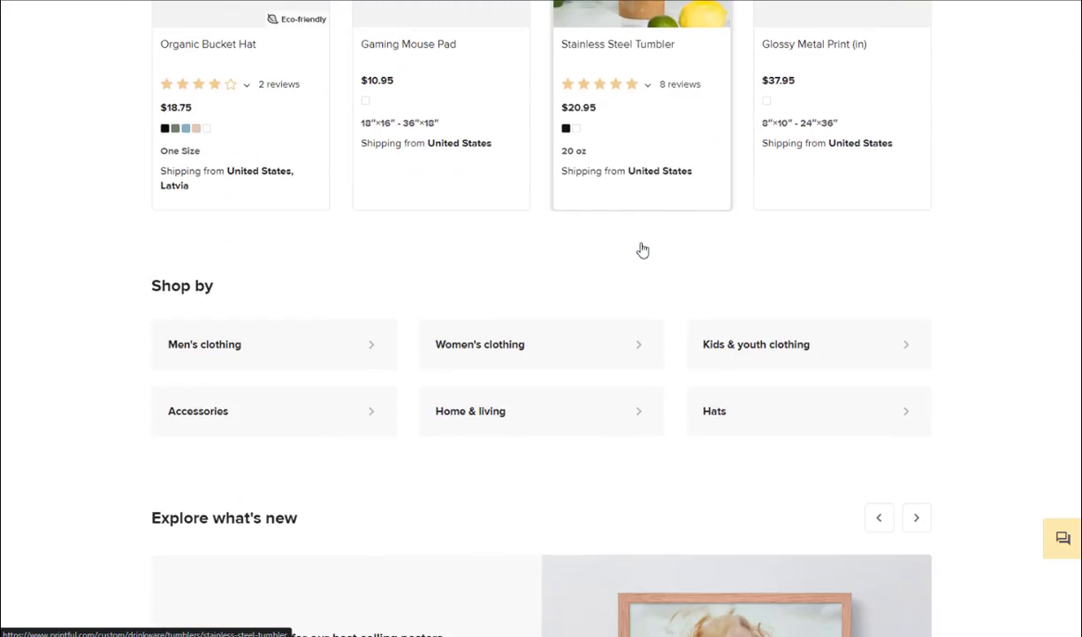
scroll(643, 248, "up", 1)
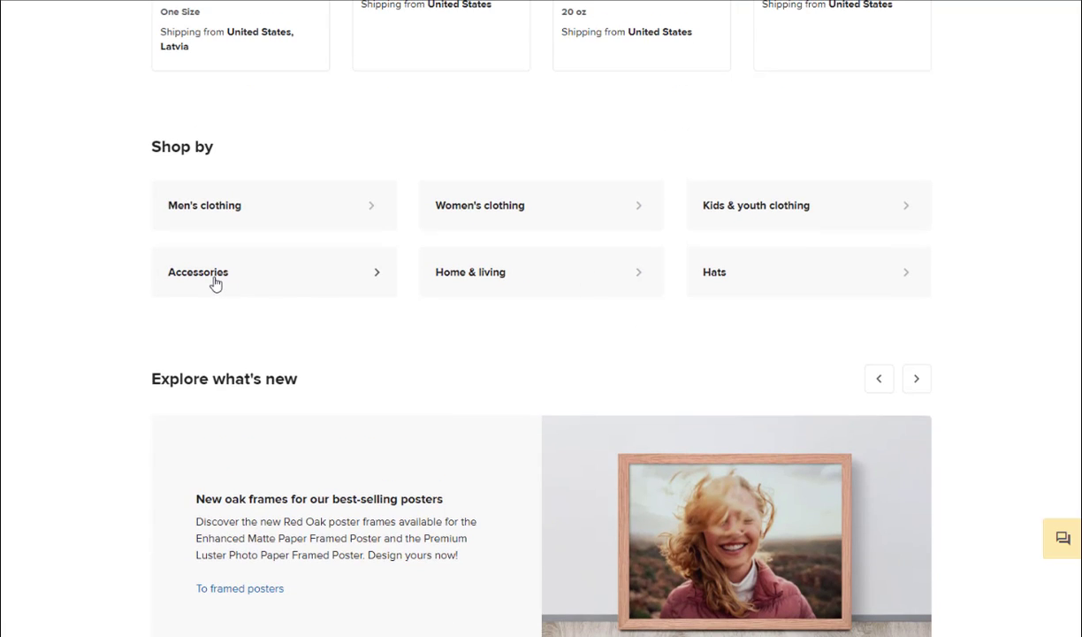
left_click(212, 281)
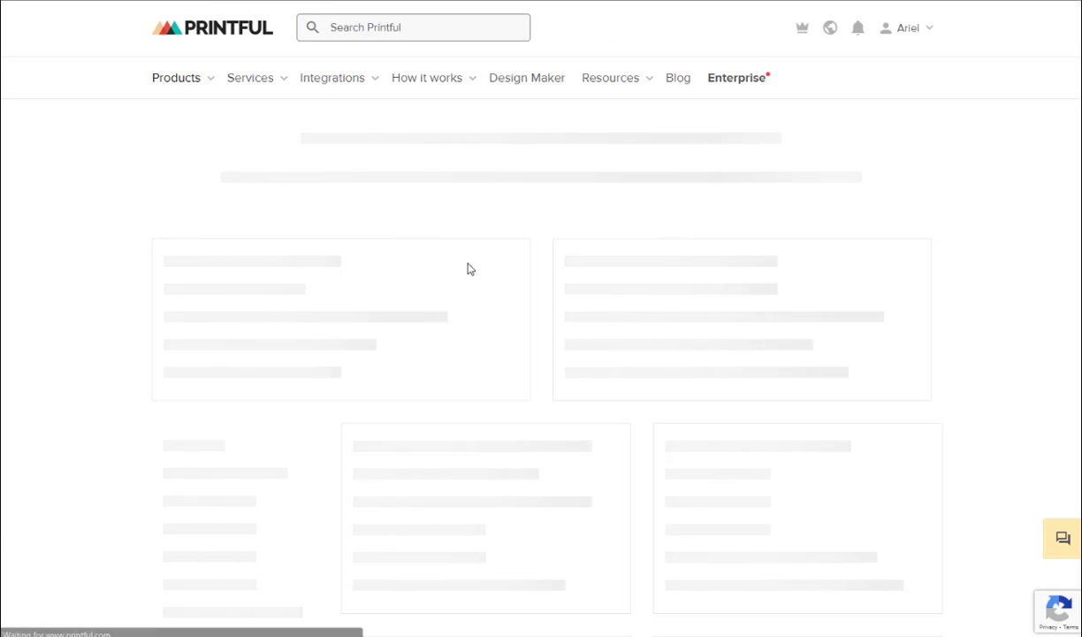
Find the White Glossy Mug among the Home & living coffee mugs and start adding it to the store.
scroll(468, 270, "down", 2)
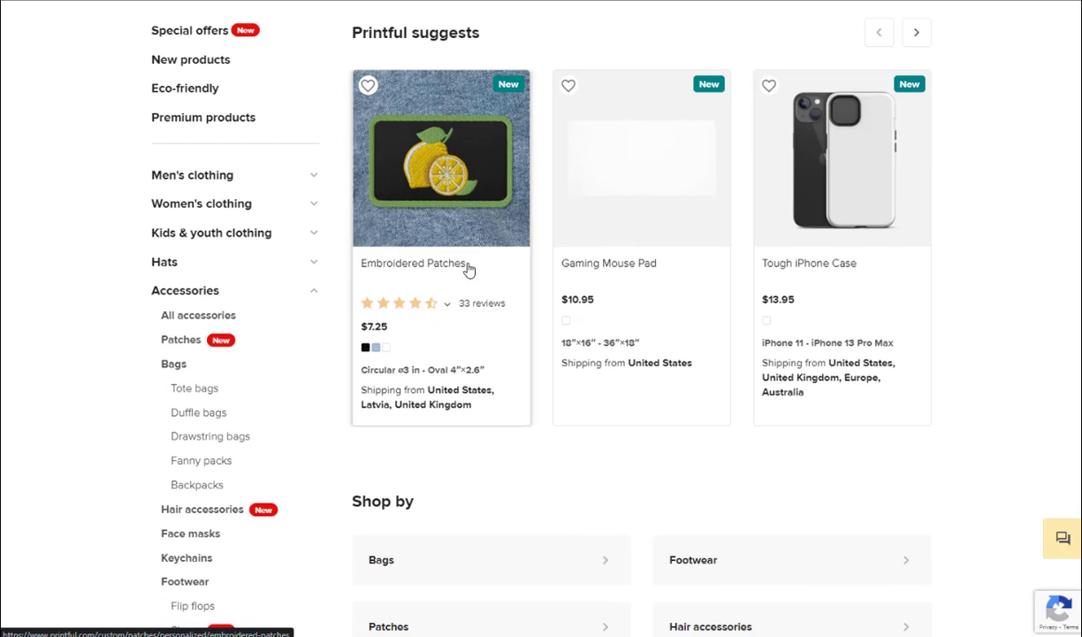
scroll(575, 251, "down", 5)
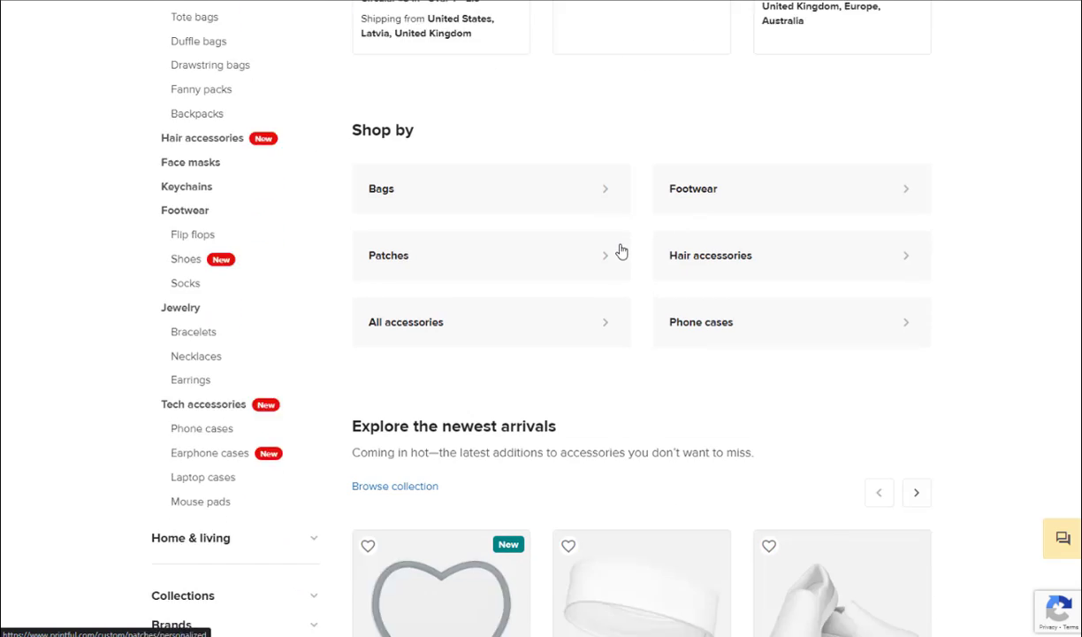
scroll(447, 229, "up", 2)
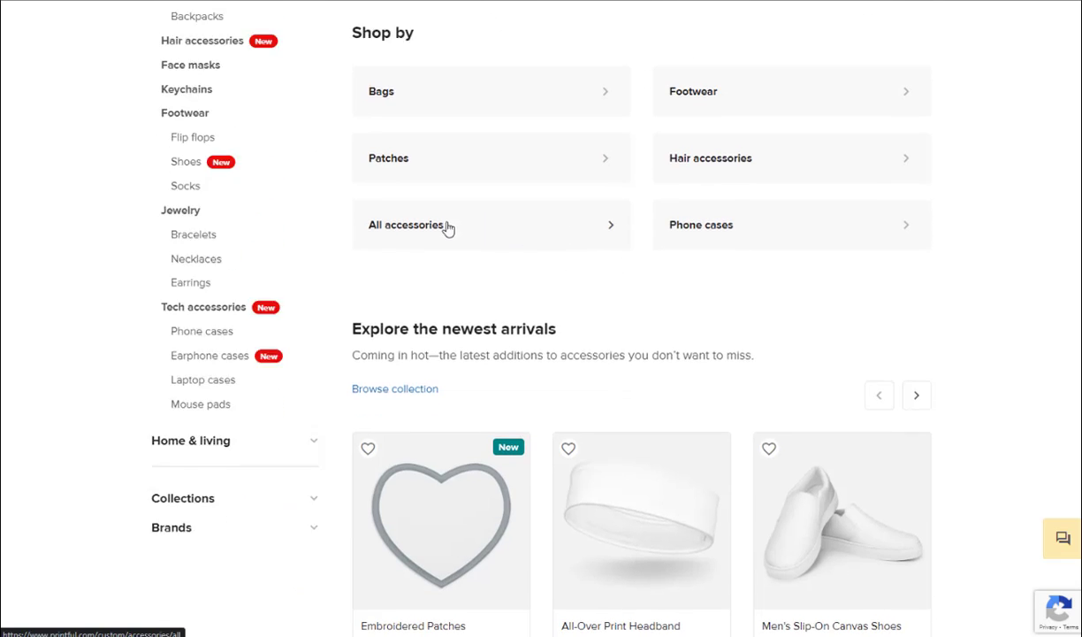
scroll(451, 229, "down", 1)
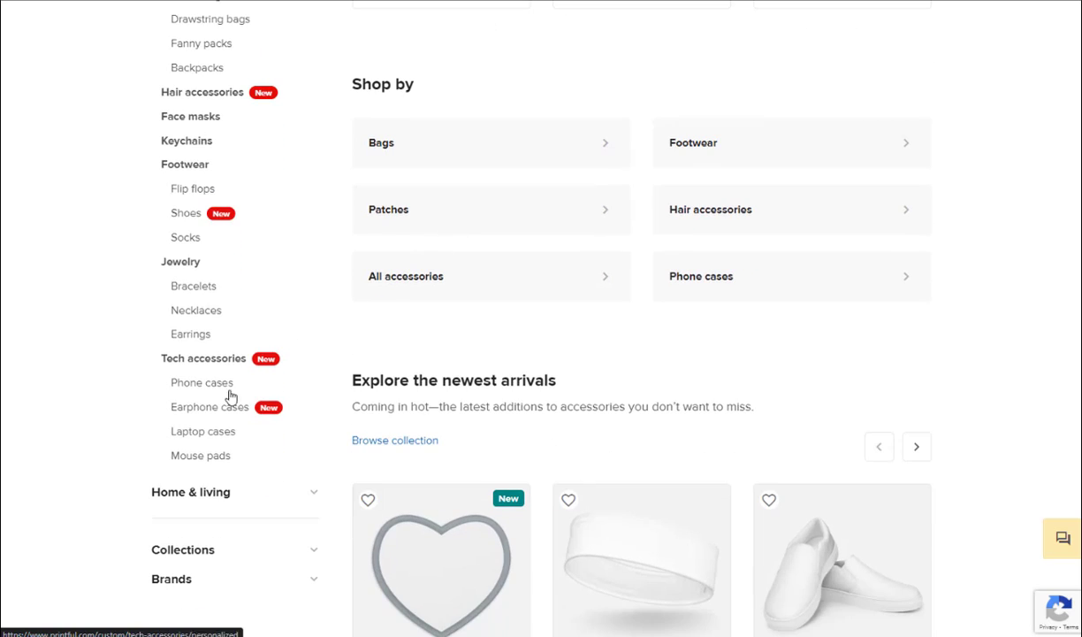
left_click(192, 492)
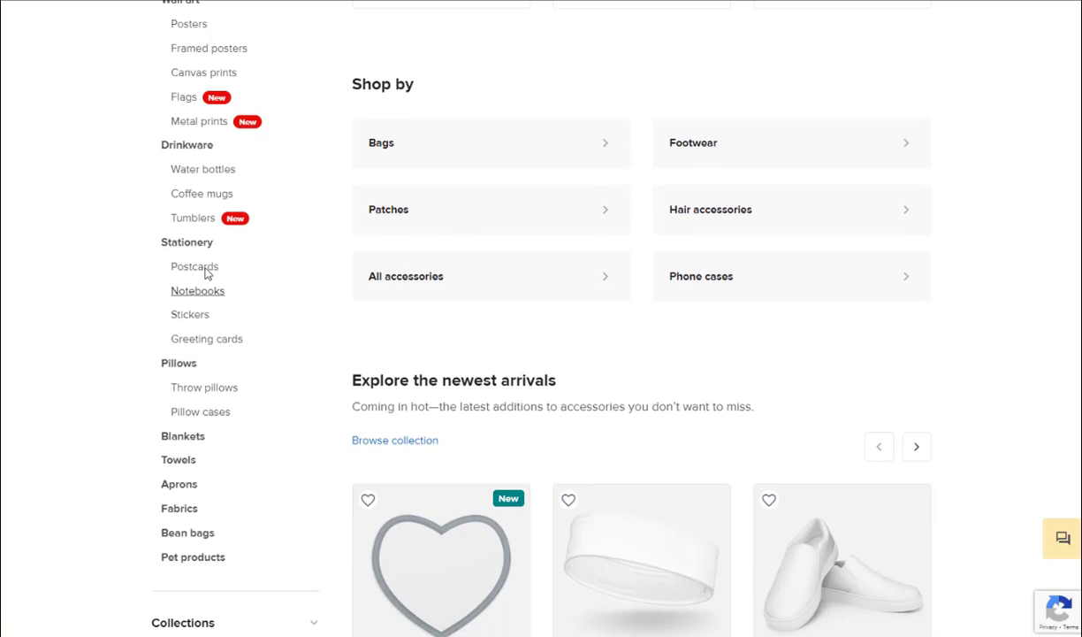
left_click(208, 198)
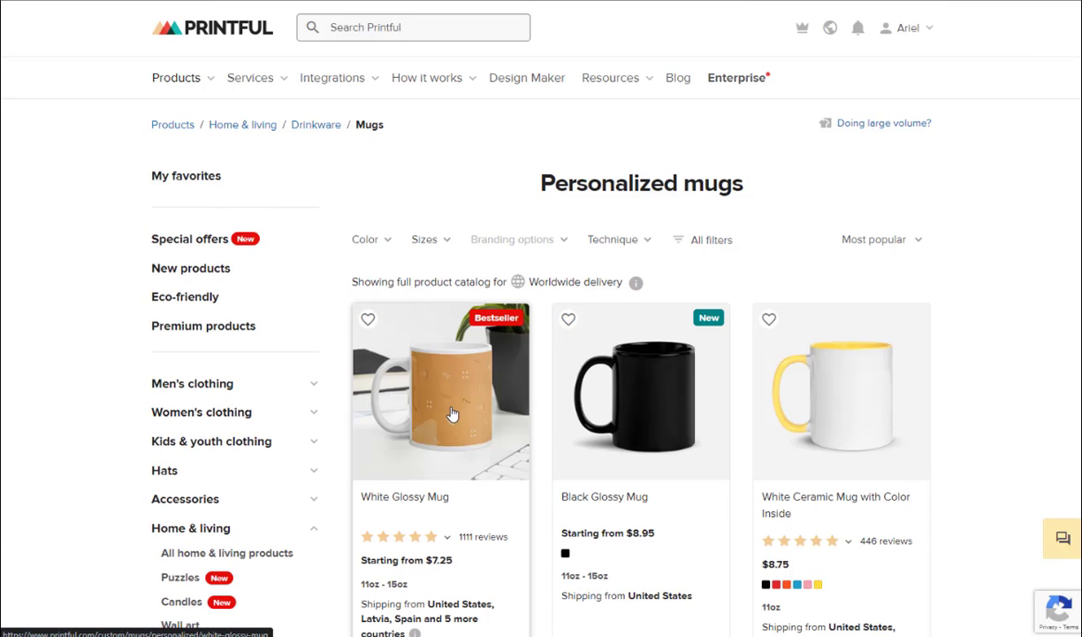
left_click(452, 413)
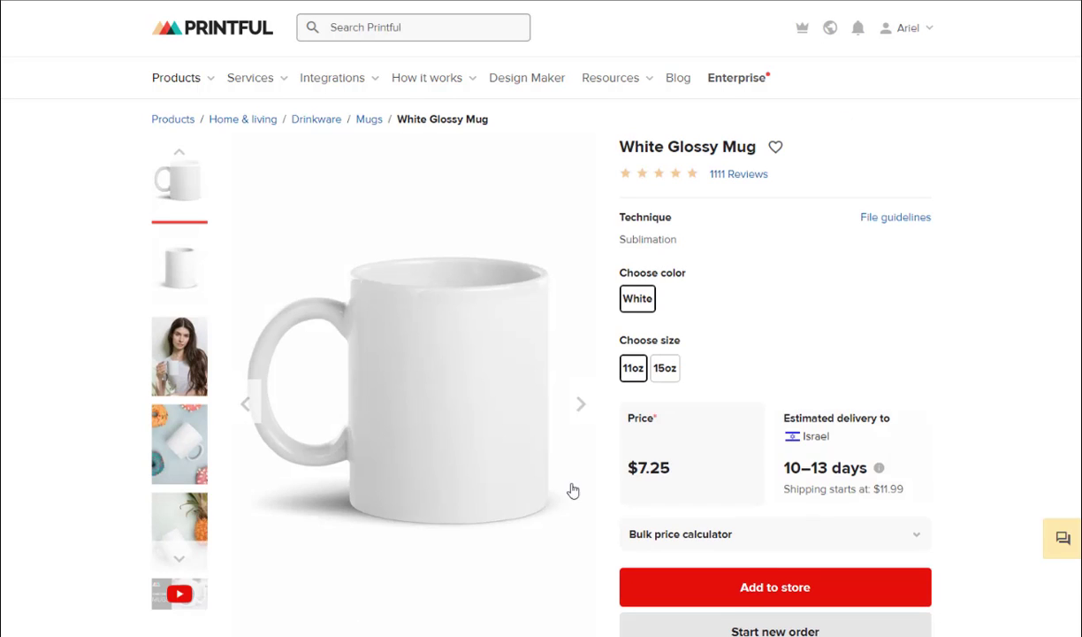
left_click(762, 586)
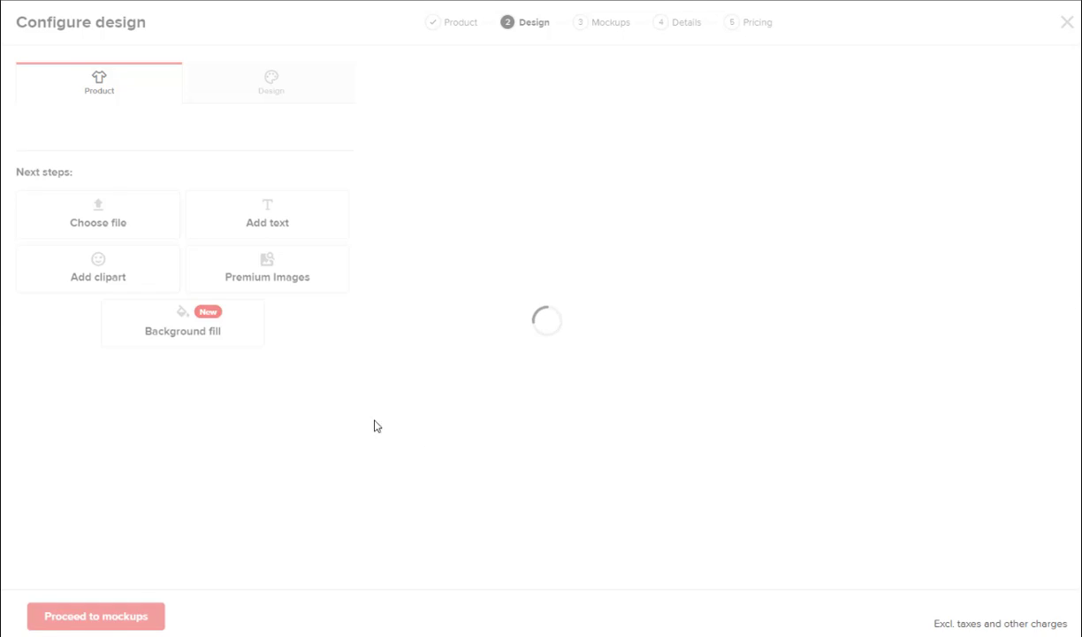
Place 20negro.png from the store's file library on the mug and enlarge it to about 7.23 × 7.23.
left_click(109, 451)
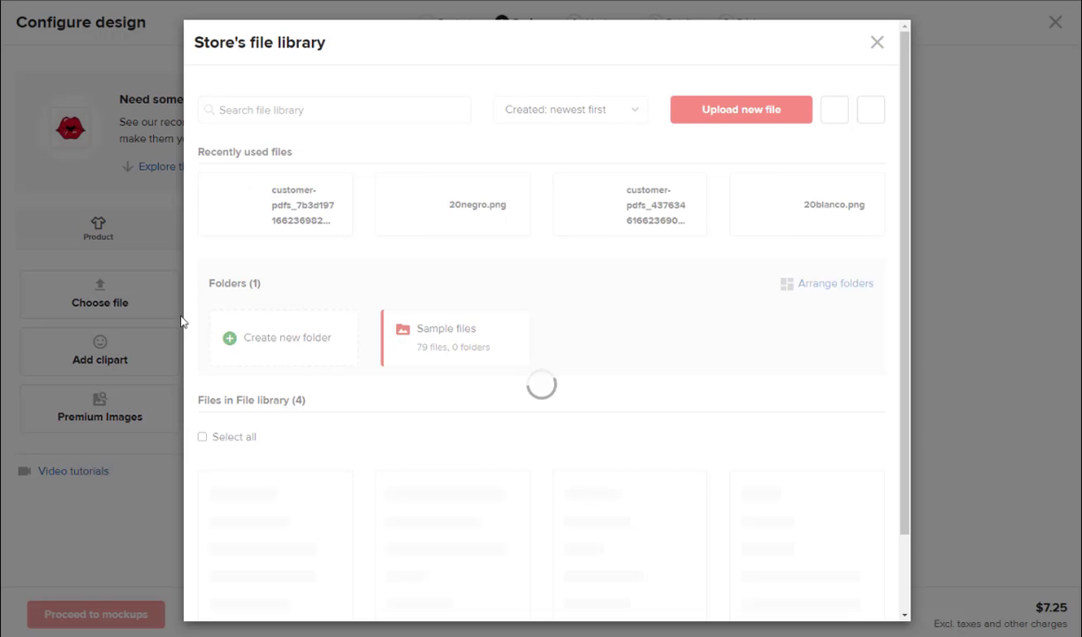
left_click(428, 203)
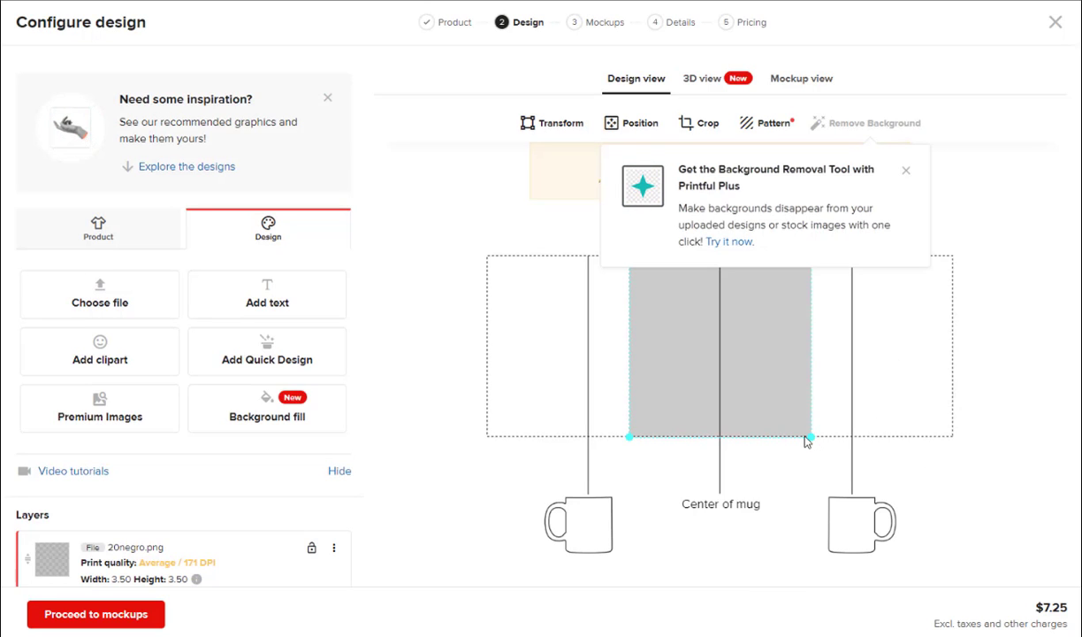
left_click_drag(810, 436, 922, 518)
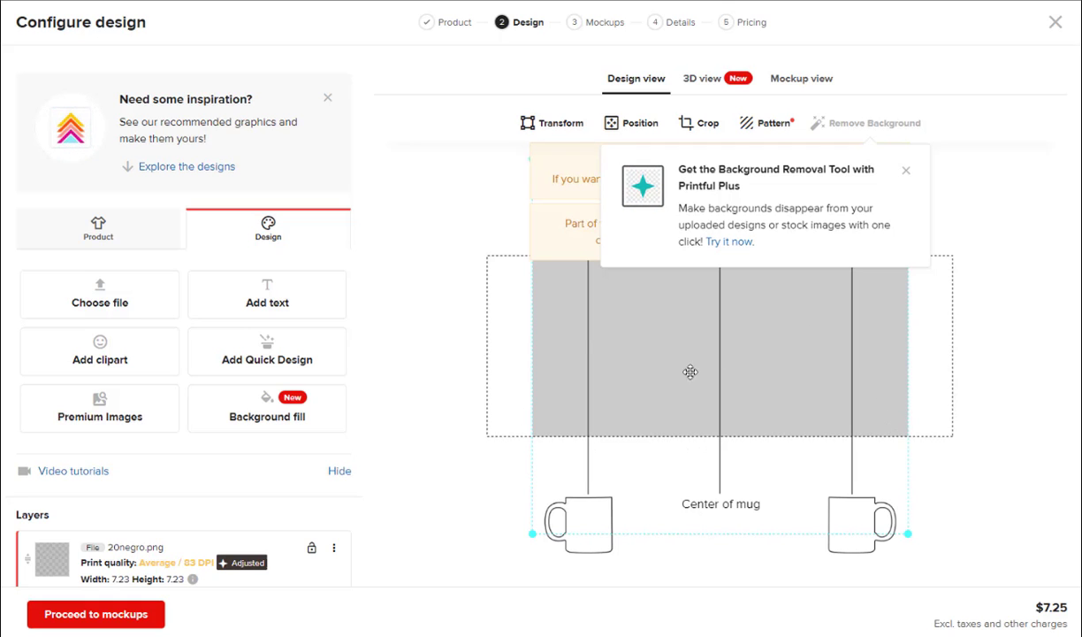
Accept the mug design with the default mockups in JPG format and the default product details, and continue to pricing.
scroll(222, 517, "down", 3)
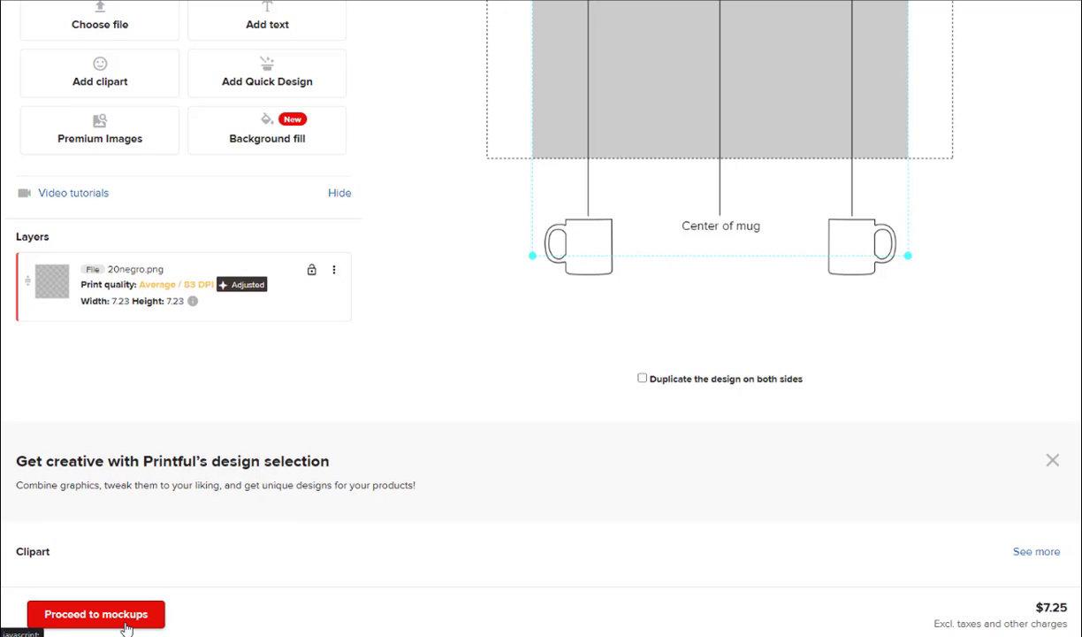
scroll(286, 498, "up", 2)
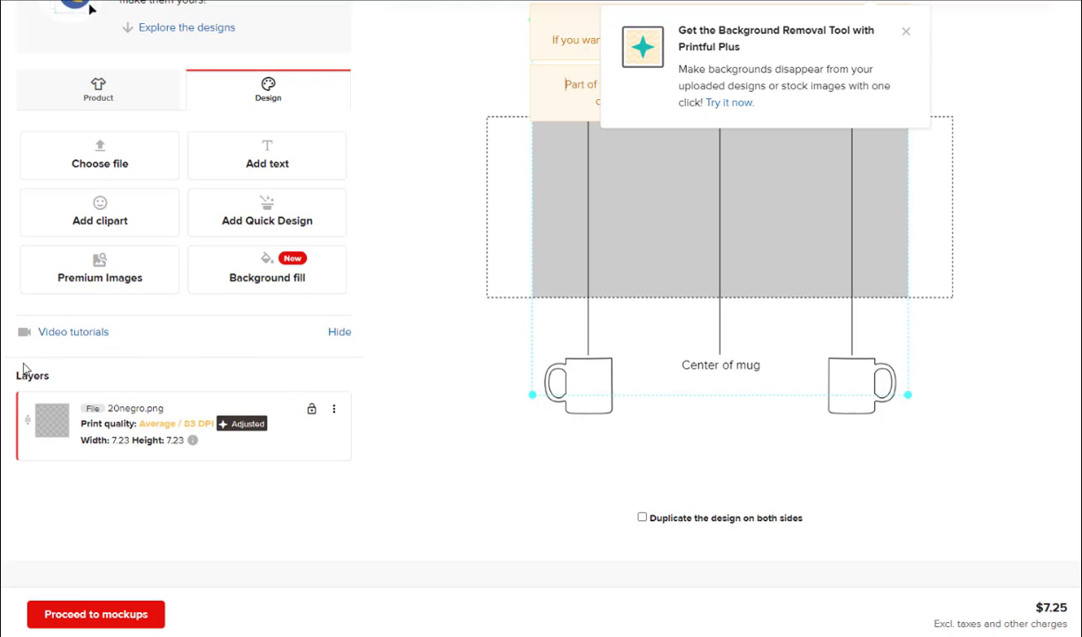
left_click(133, 622)
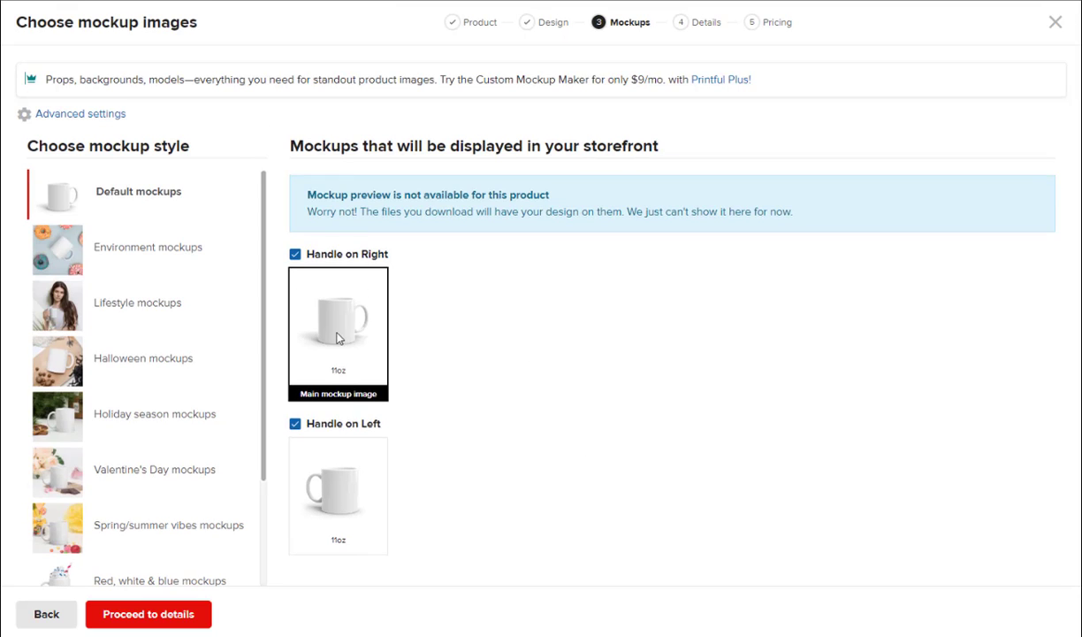
scroll(338, 337, "down", 3)
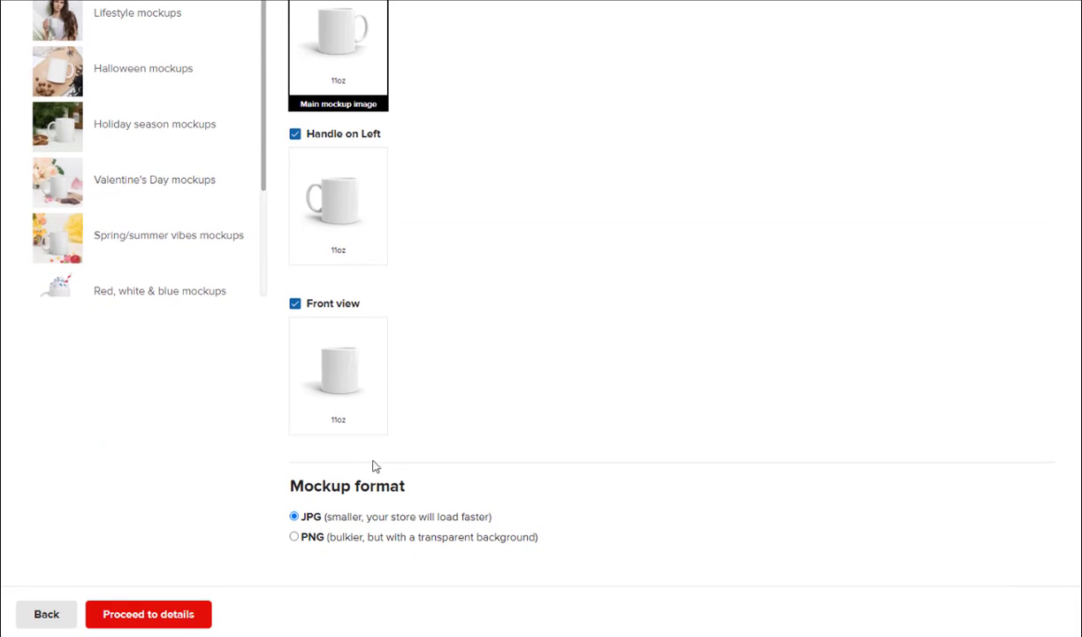
left_click(181, 619)
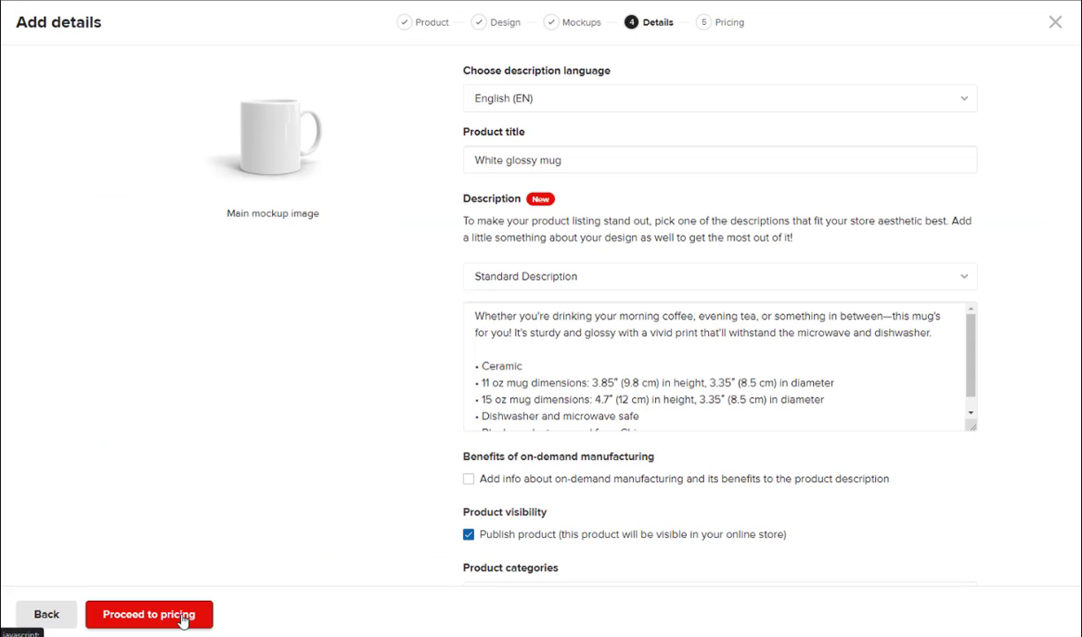
left_click(182, 619)
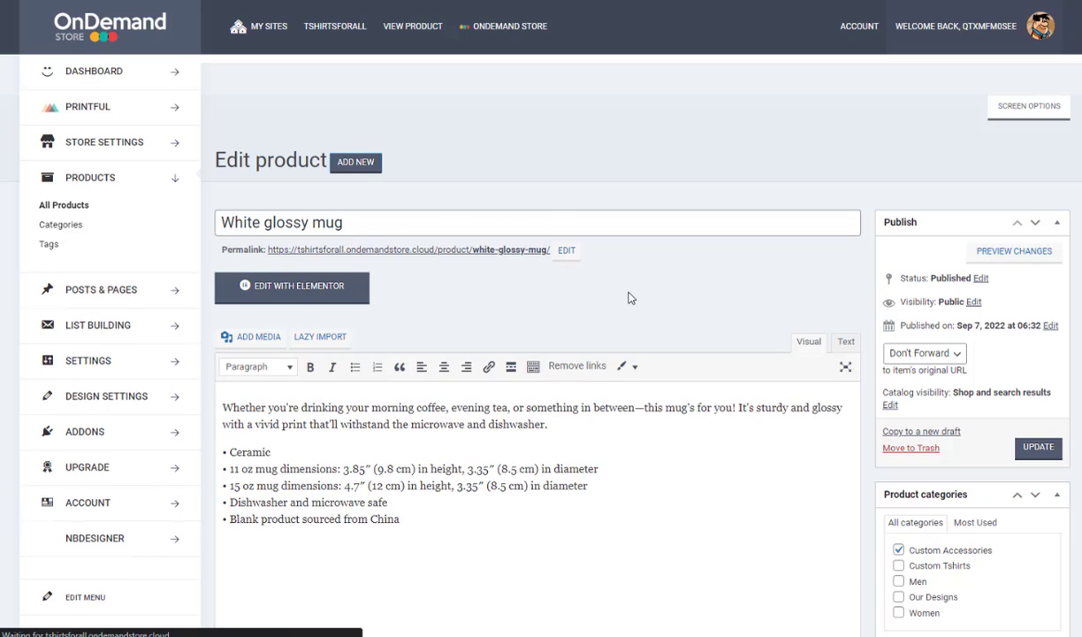
In the OnDemand Store product editor, enable NBDesigner design for the White glossy mug.
scroll(628, 295, "down", 5)
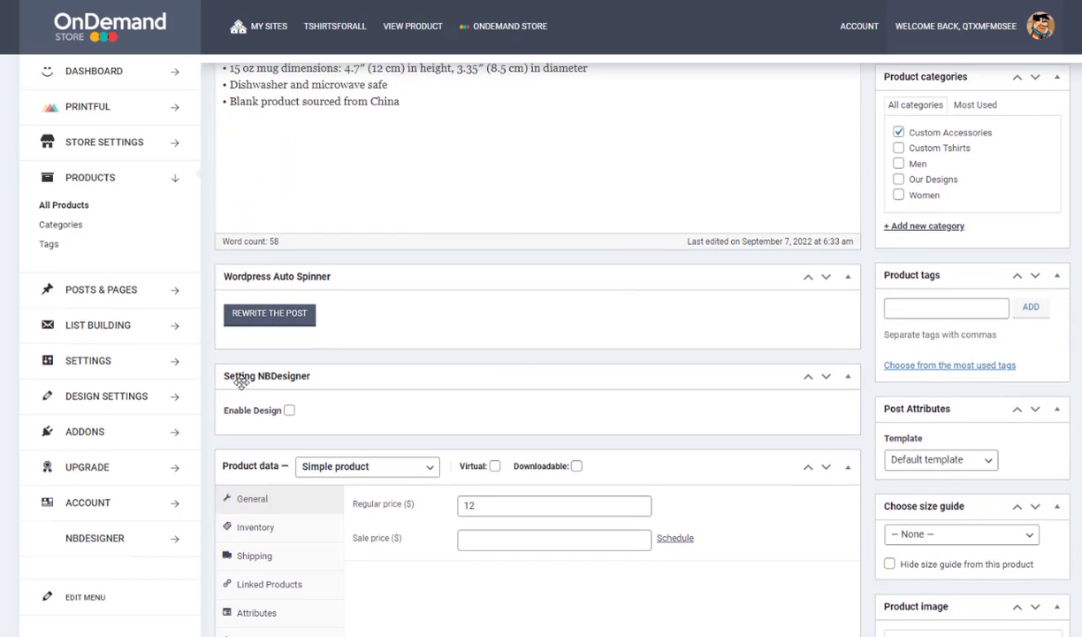
left_click(289, 411)
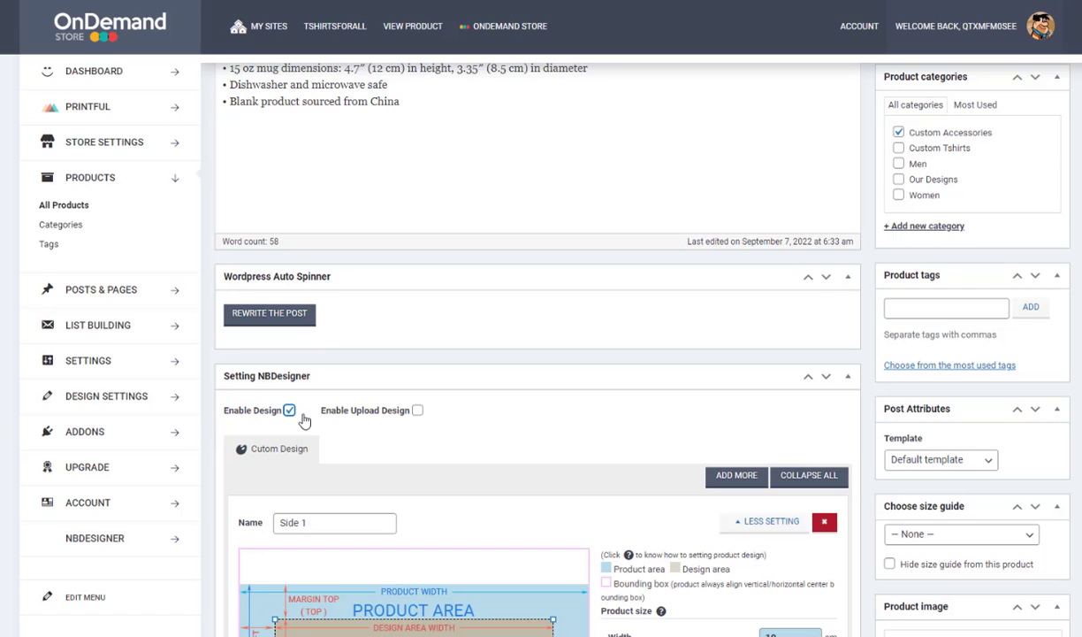
Enable upload design and upload without design for the White glossy mug, and update the product.
left_click(418, 412)
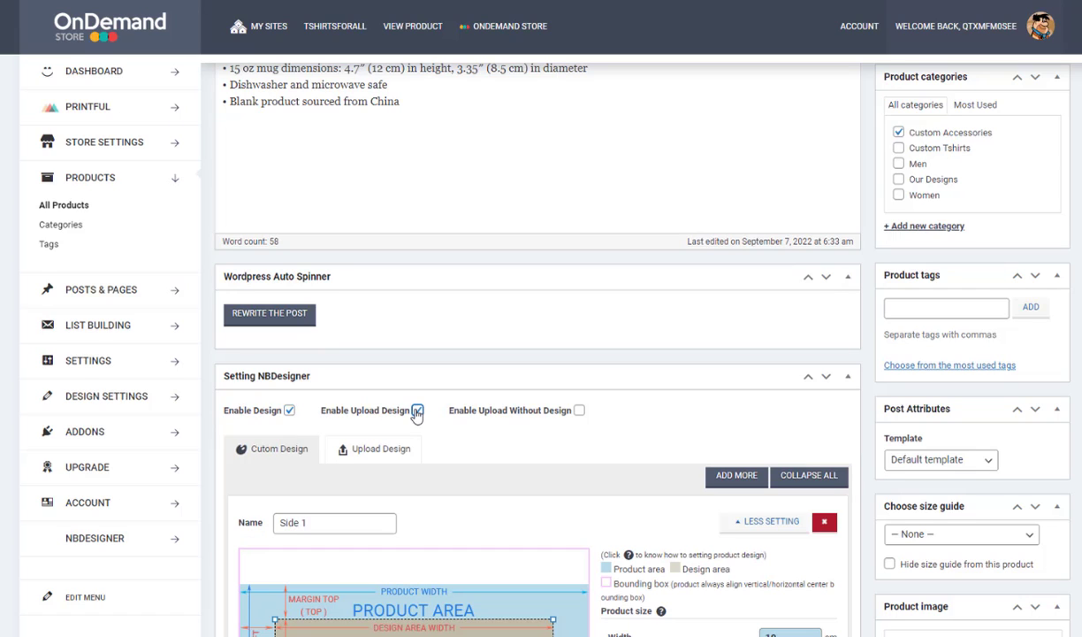
left_click(579, 410)
scroll(765, 358, "up", 1)
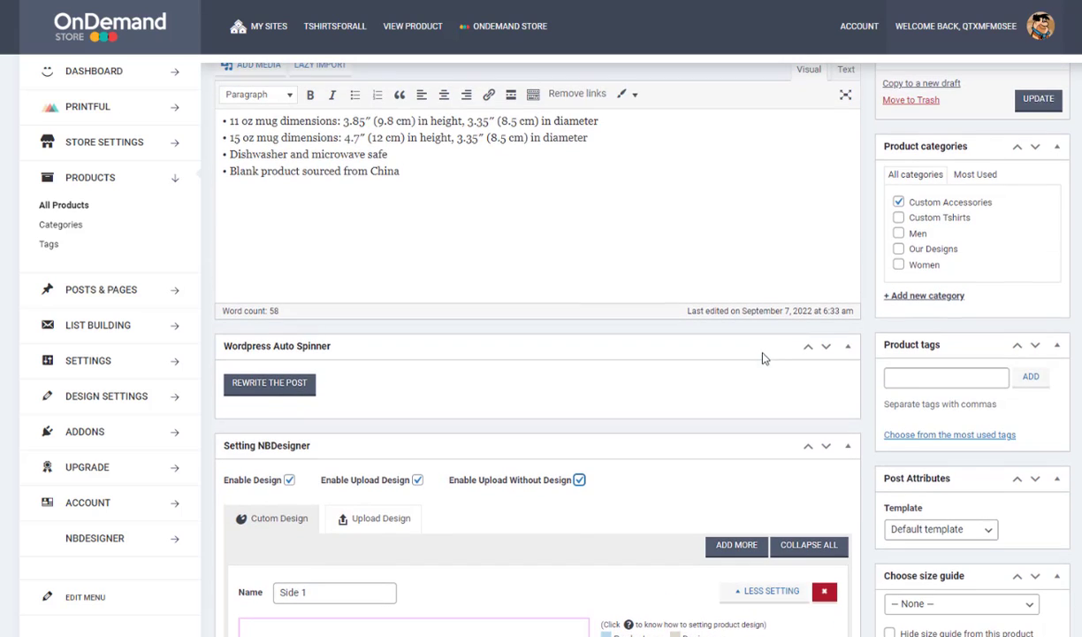
left_click(1040, 100)
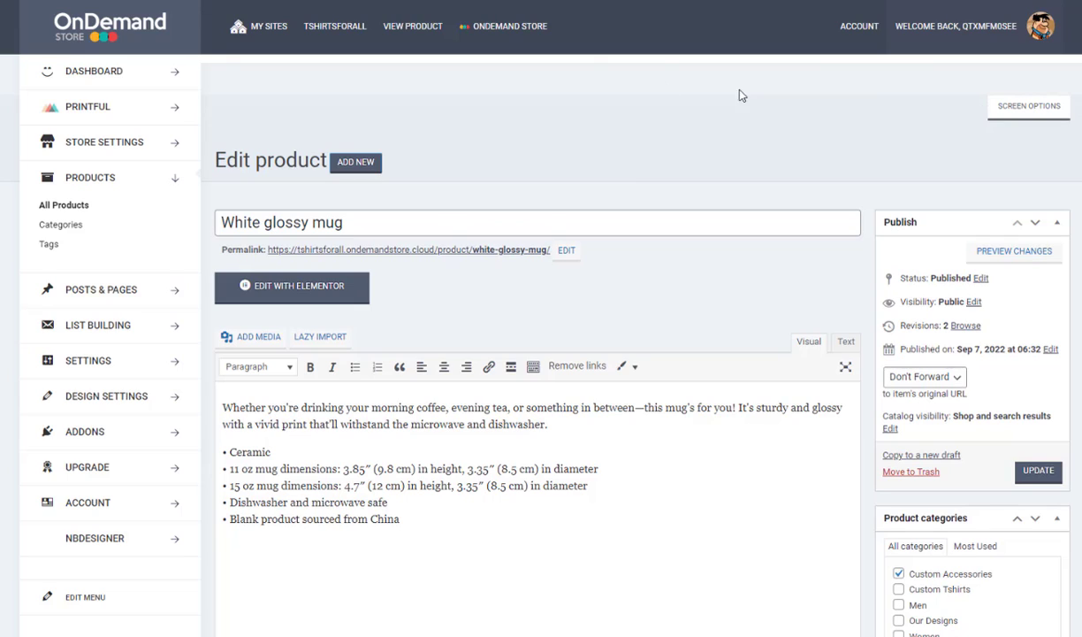
On the White glossy mug's store page, upload a PNG design as a customer and complete the upload.
left_click(400, 254)
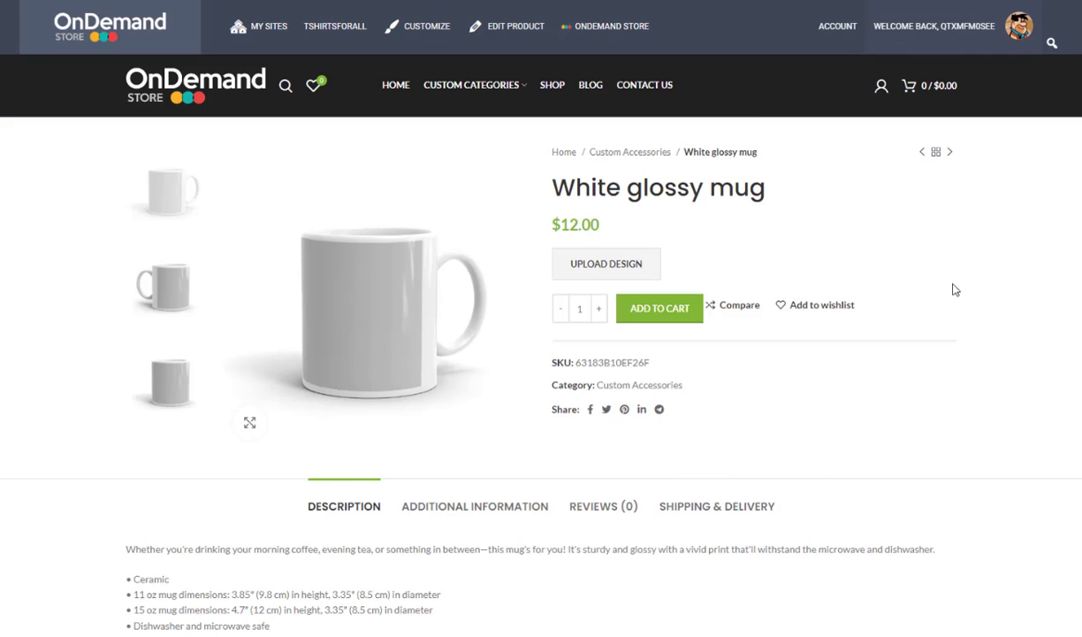
left_click(603, 280)
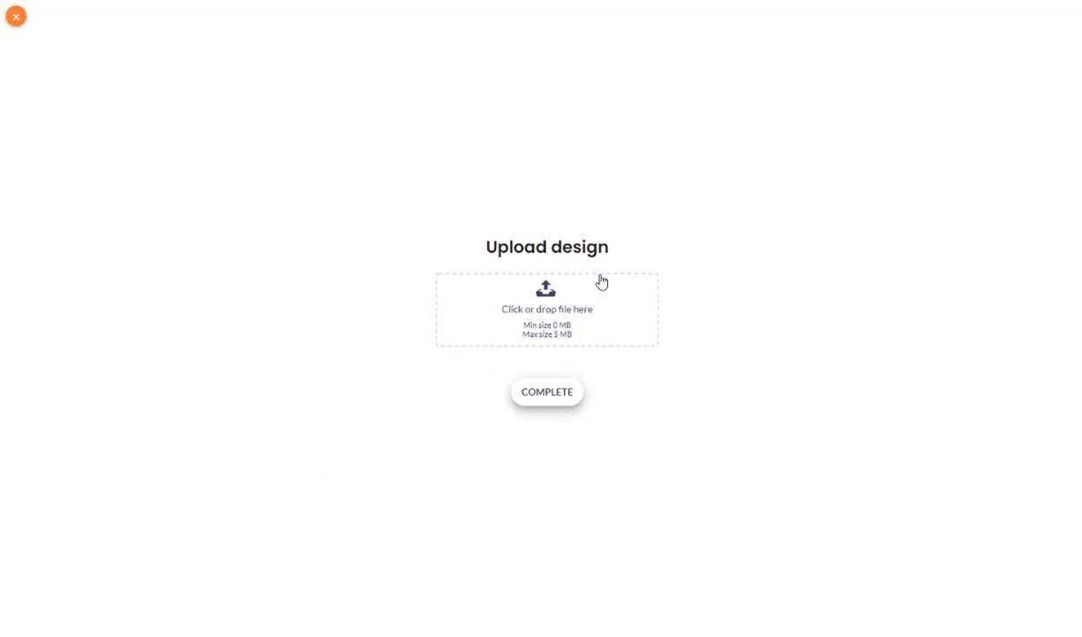
left_click(571, 308)
double_click(215, 281)
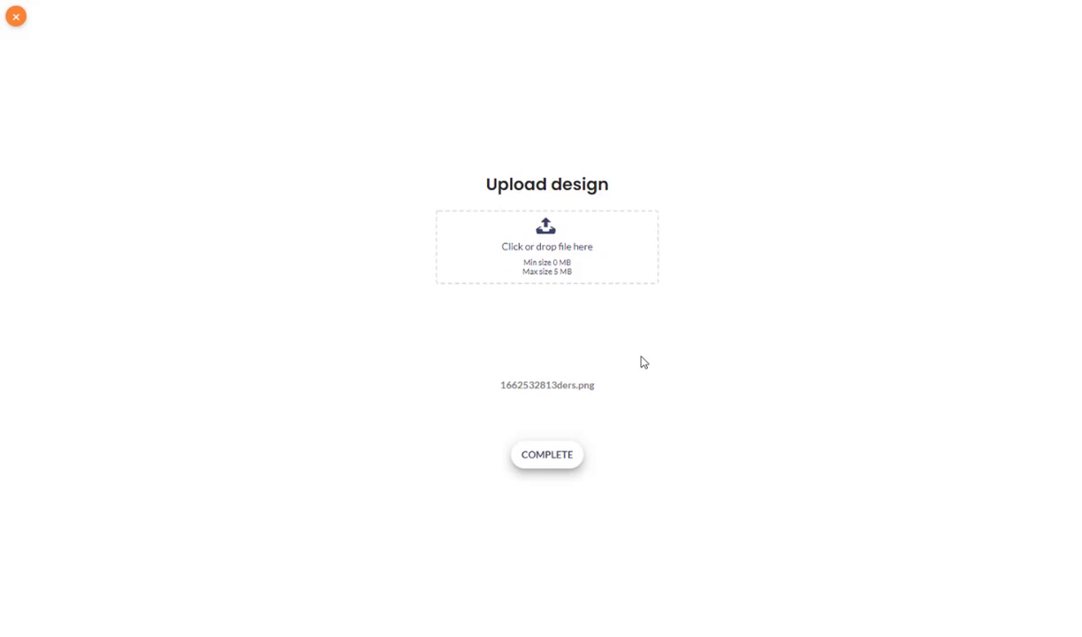
left_click(558, 464)
scroll(703, 386, "up", 4)
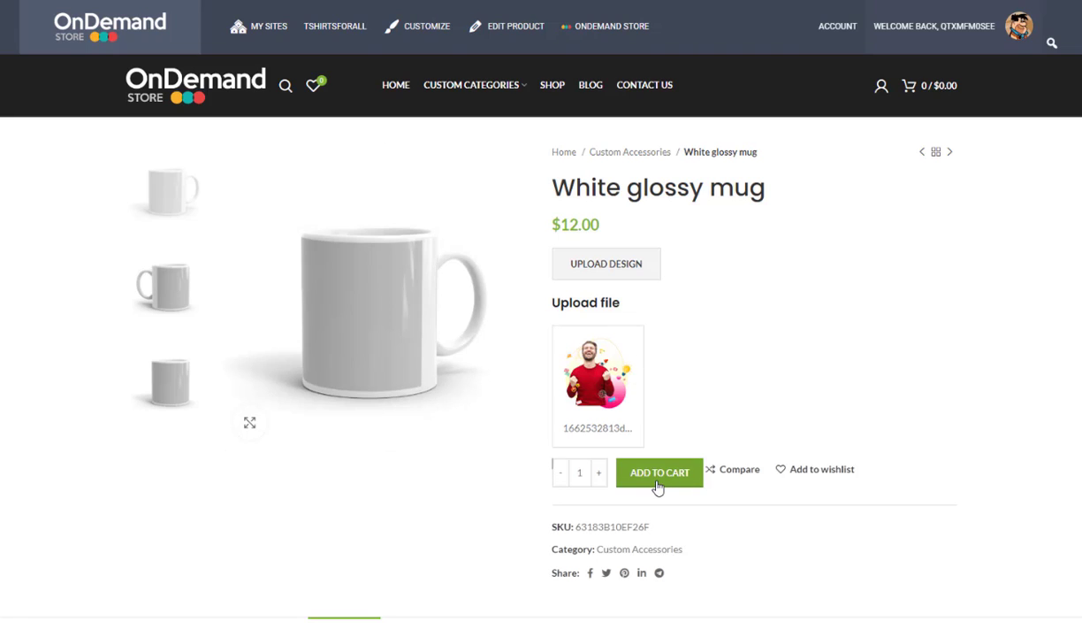
Add the mug with the uploaded design to the cart and proceed to checkout to review the order.
left_click(656, 482)
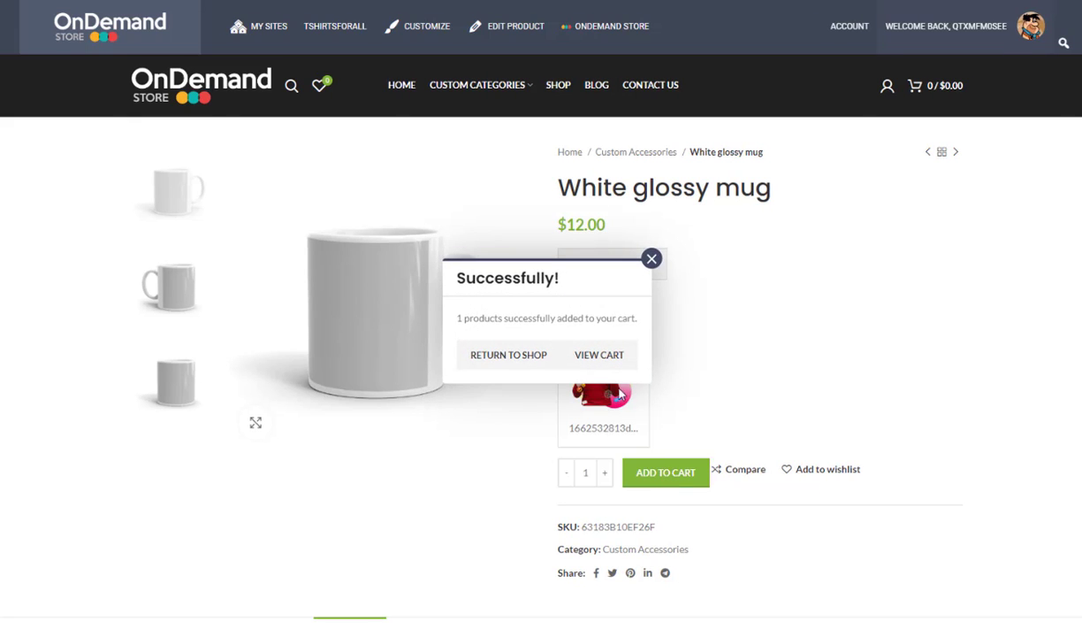
left_click(598, 357)
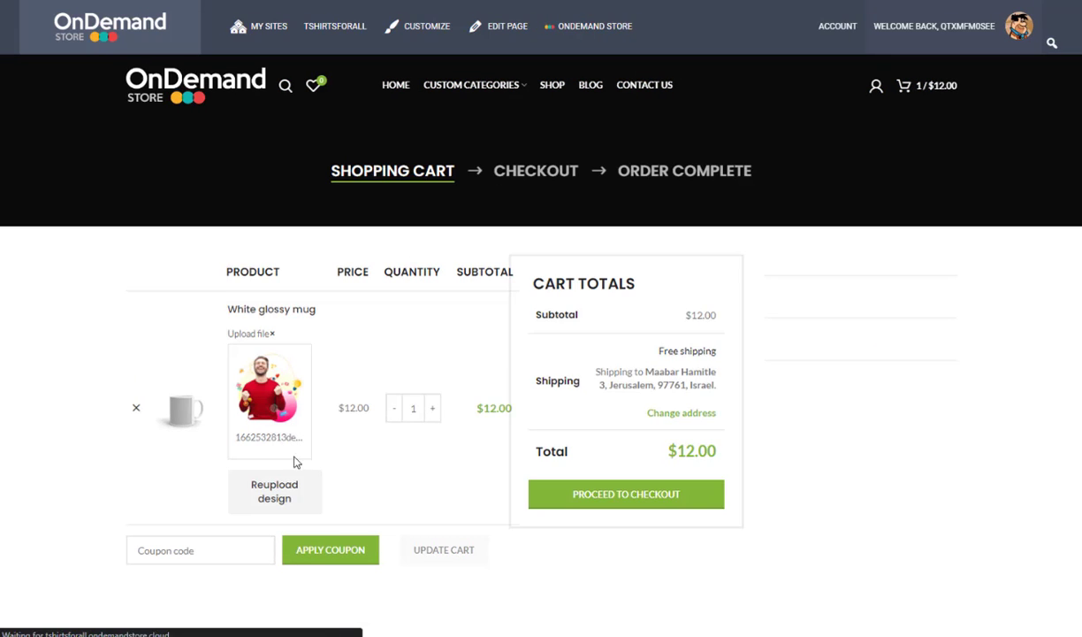
left_click(686, 492)
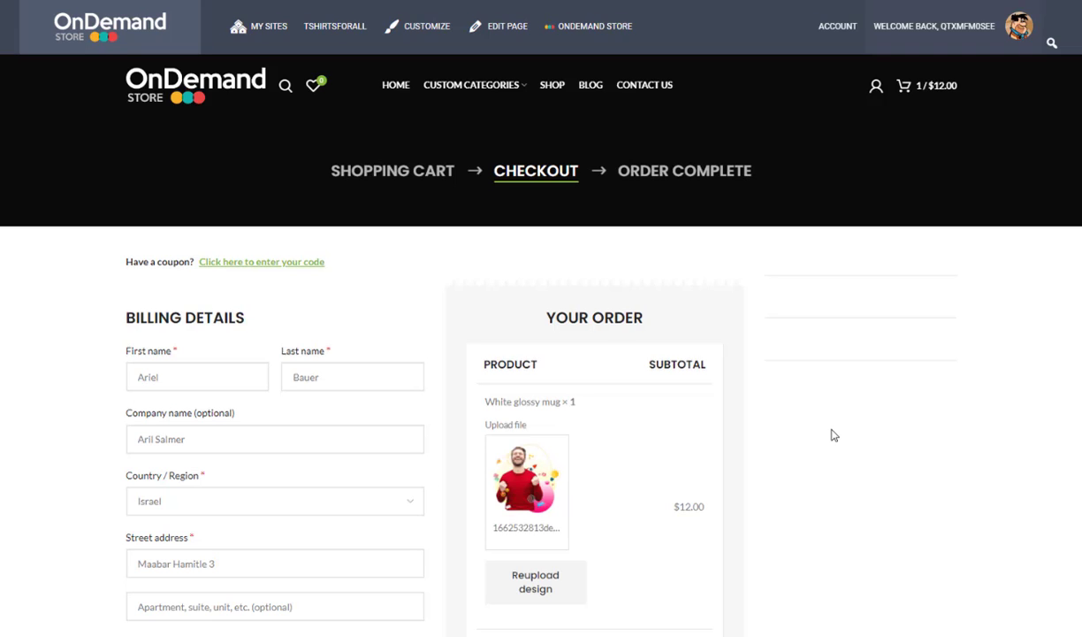
scroll(811, 394, "down", 4)
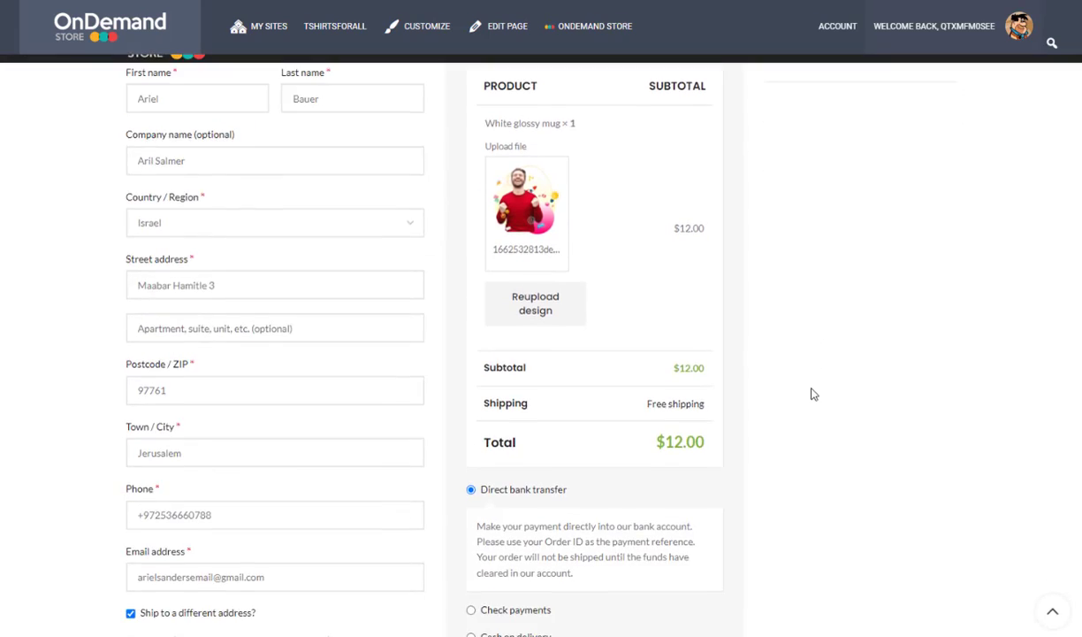
scroll(813, 394, "down", 1)
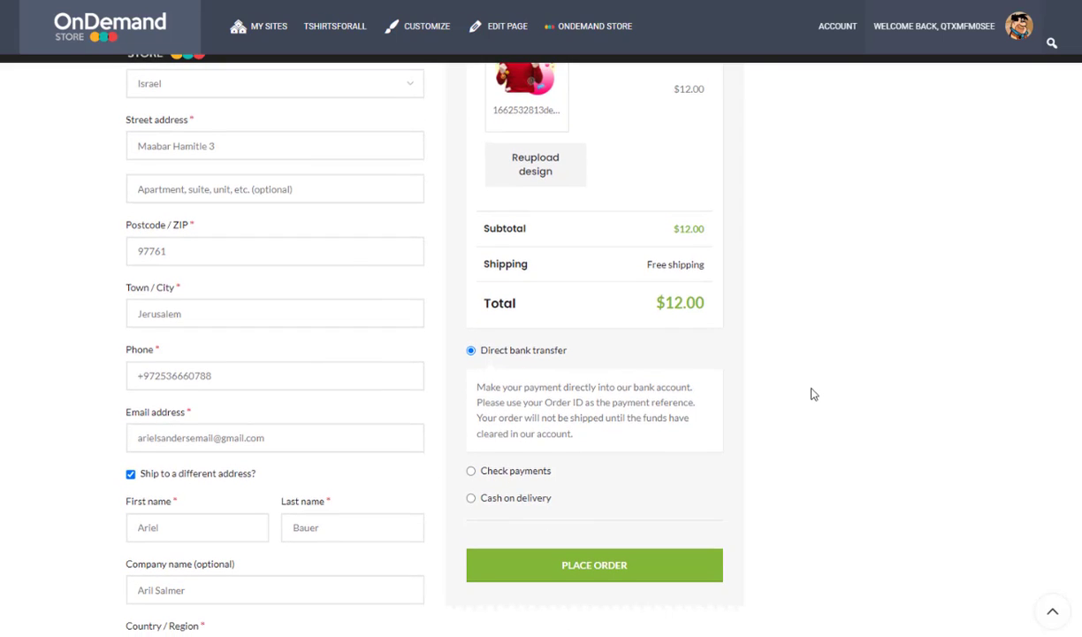
scroll(813, 393, "up", 1)
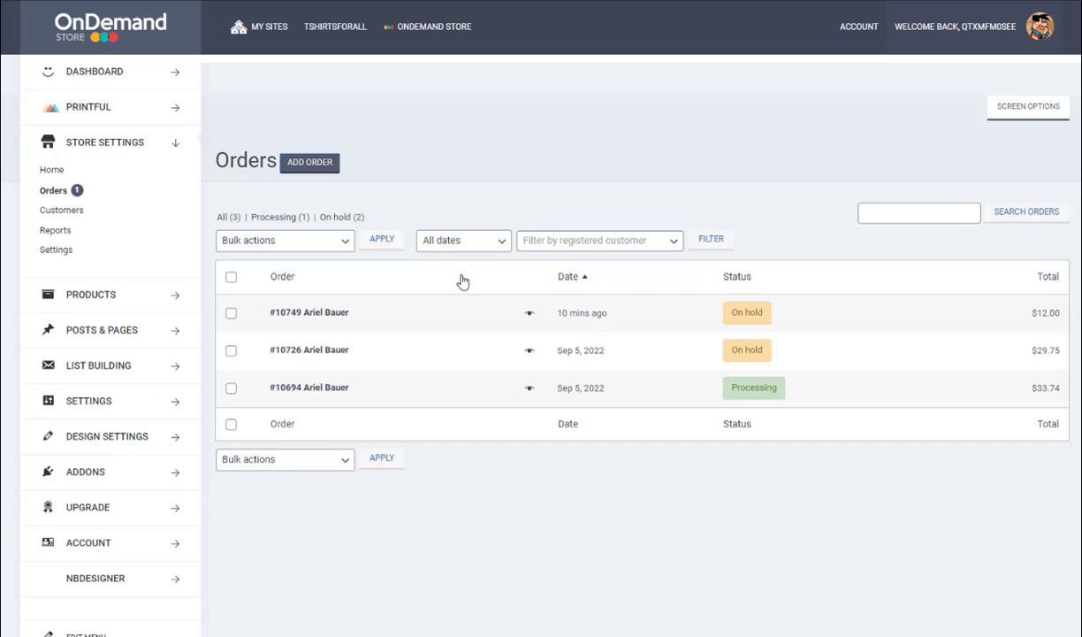
Open the newest on-hold store order, select the customer's uploaded mug design and download all design files.
left_click(421, 317)
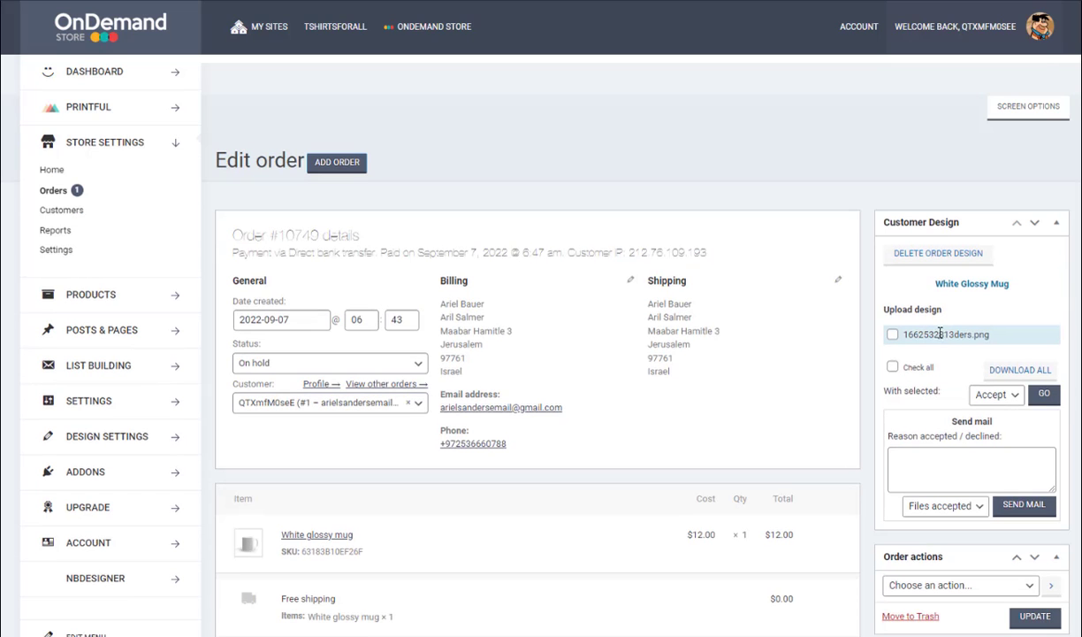
left_click(893, 334)
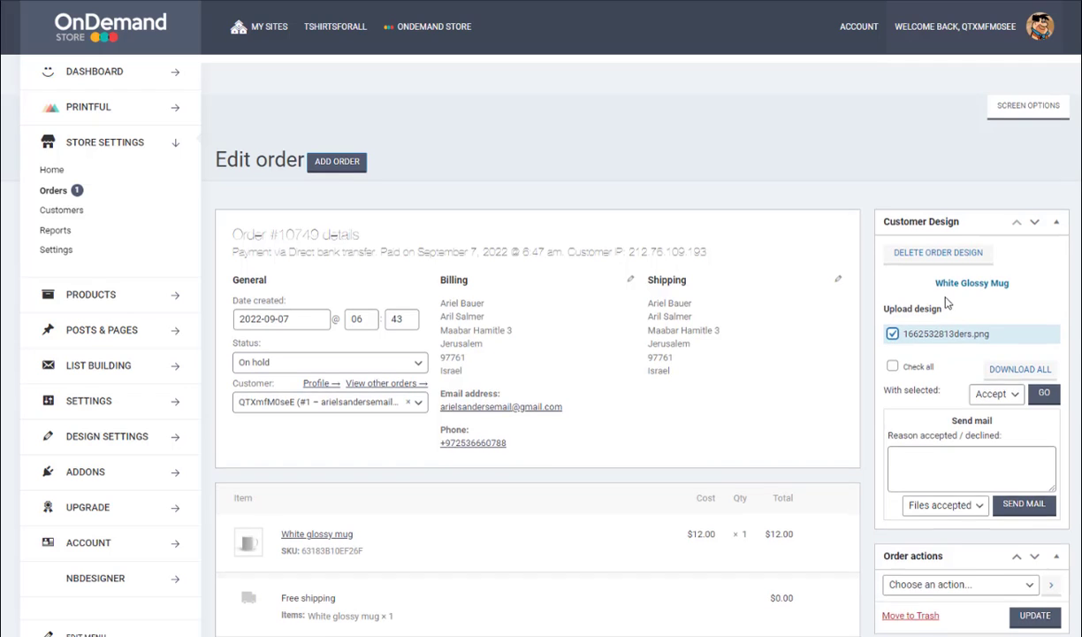
scroll(904, 283, "down", 2)
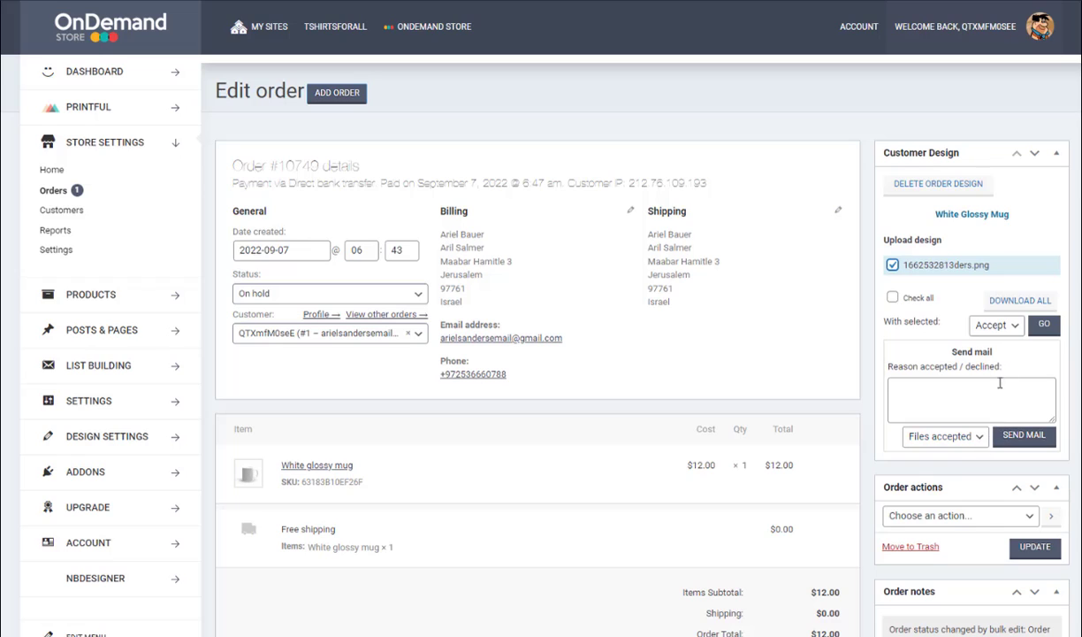
left_click(1009, 309)
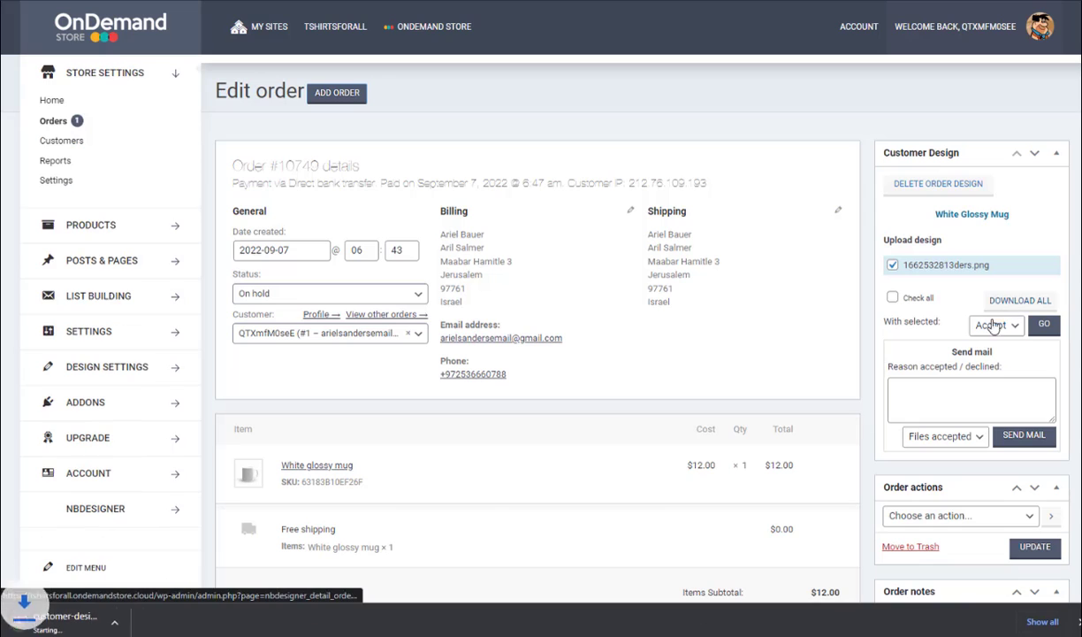
Open the downloaded customer design archive in WinRAR, view its PNG image, and close the image and archive.
left_click(50, 624)
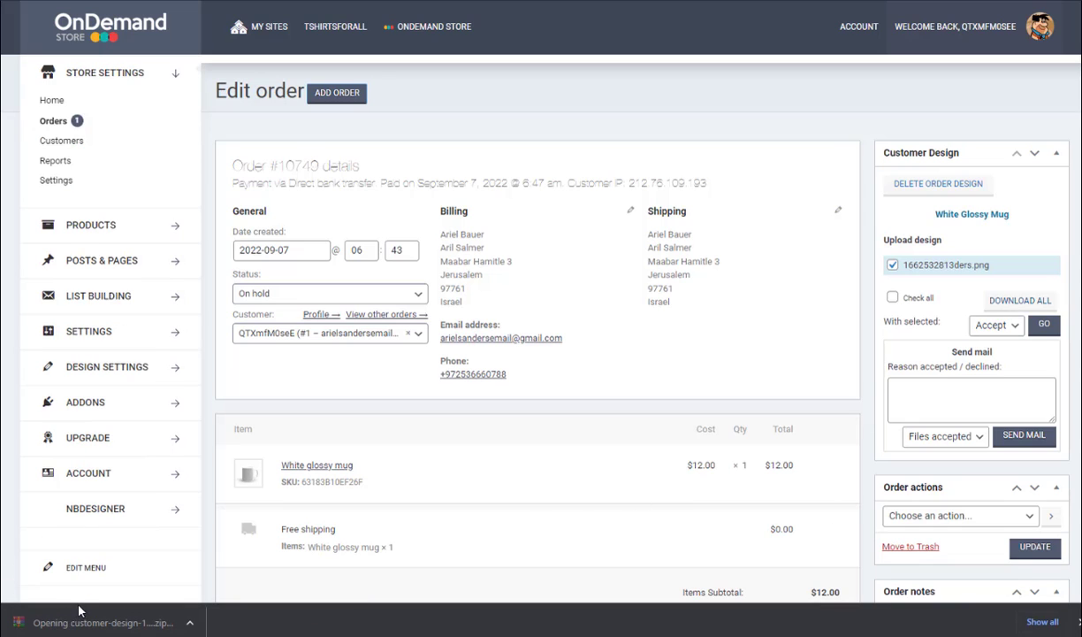
left_click(817, 58)
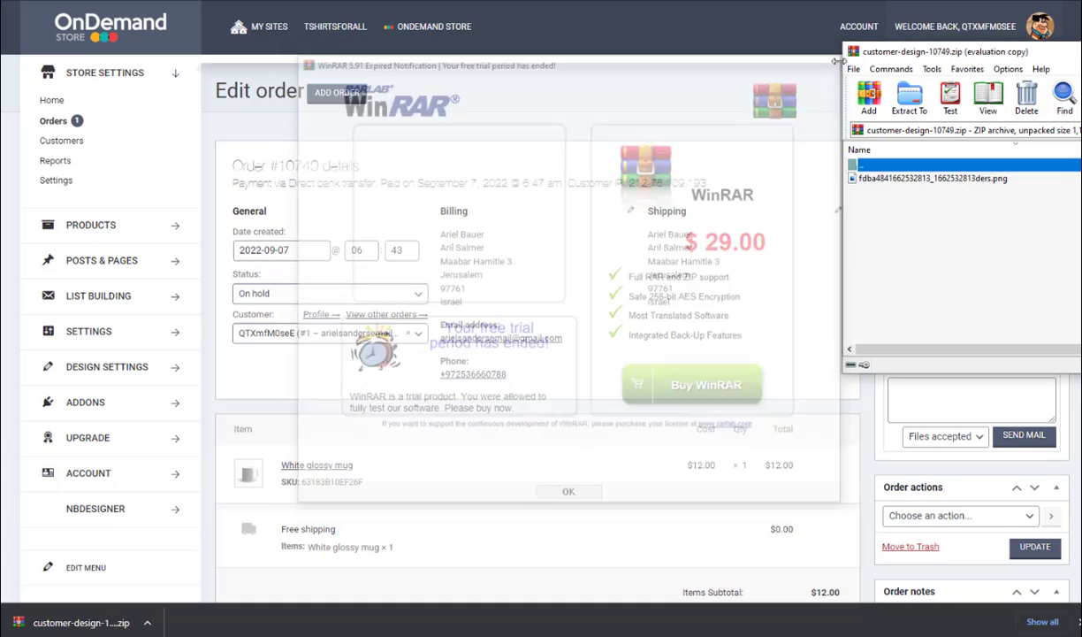
left_click_drag(875, 60, 562, 99)
left_click(563, 219)
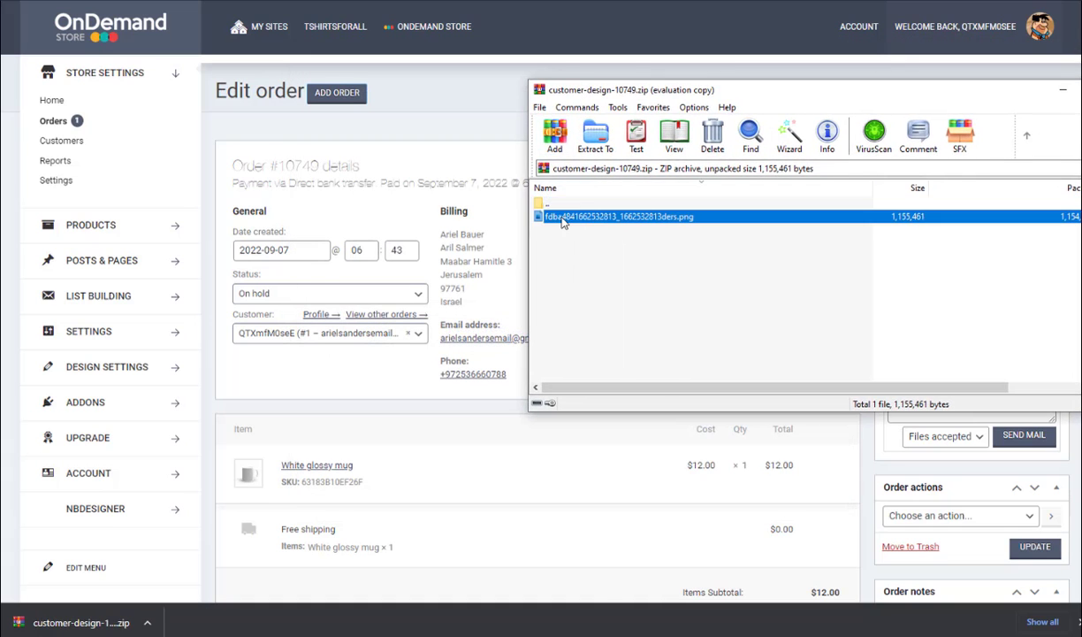
double_click(562, 219)
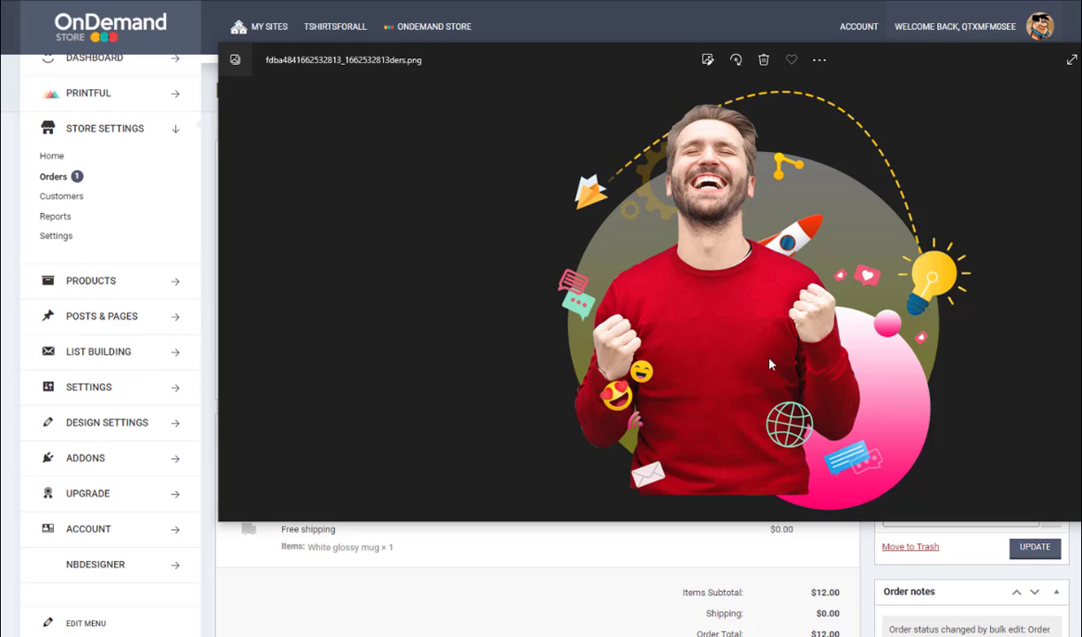
key("Escape")
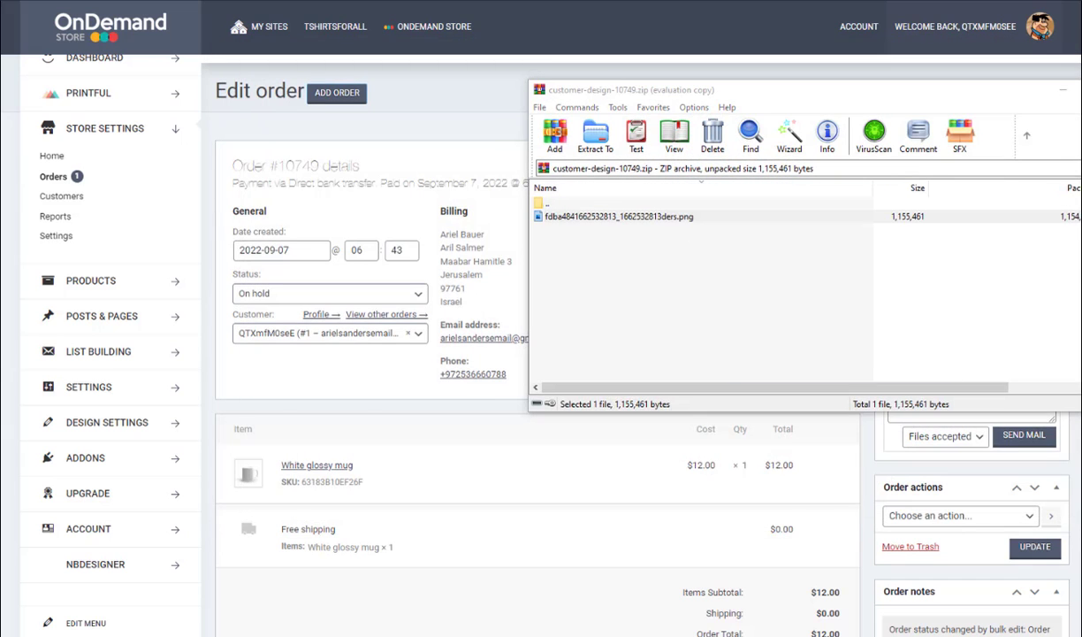
left_click(1064, 90)
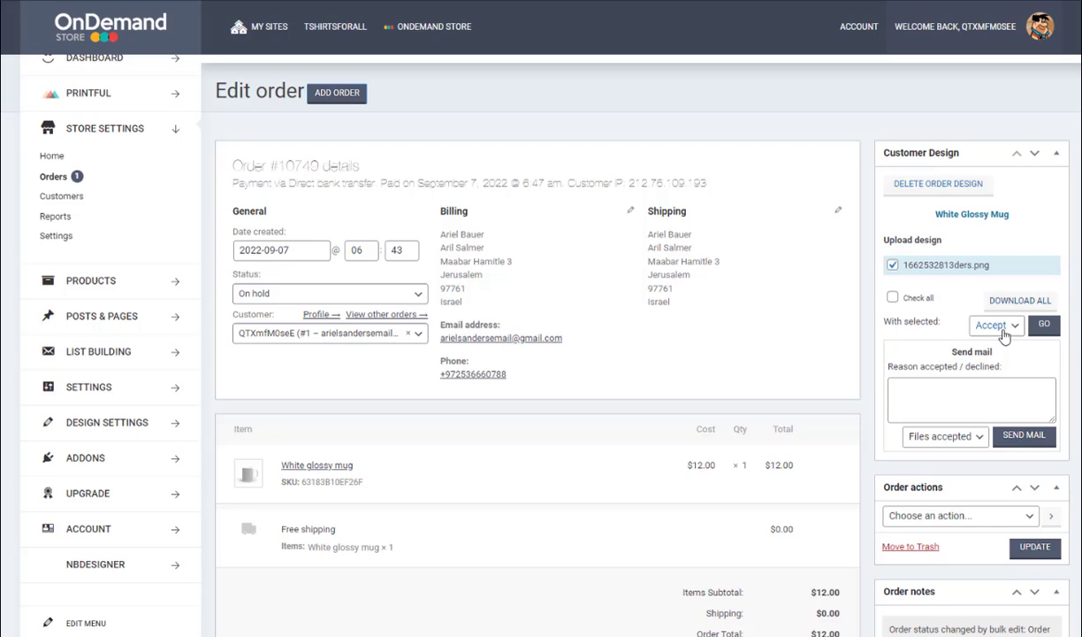
Choose Decline for the selected customer design and draft the reason "please, increese".
left_click(1004, 329)
left_click(1008, 358)
left_click(957, 389)
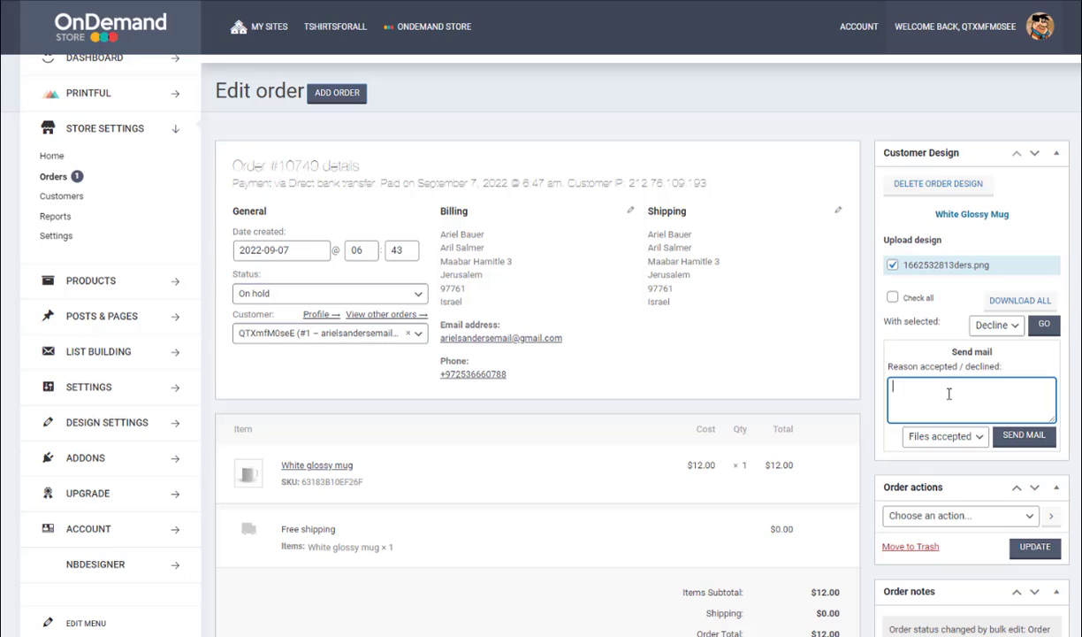
type("please")
type(", increec")
type("e t")
type("se")
Set the action for the selected design back to Accept and clear the drafted reason.
left_click(996, 324)
left_click(988, 337)
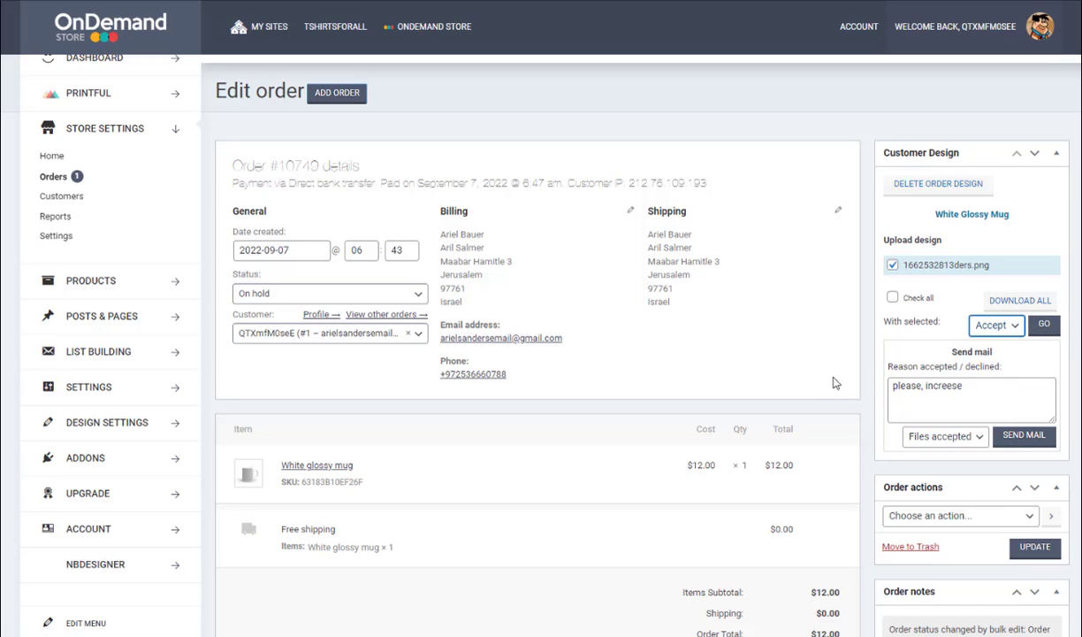
left_click_drag(979, 397, 853, 367)
key("BackSpace")
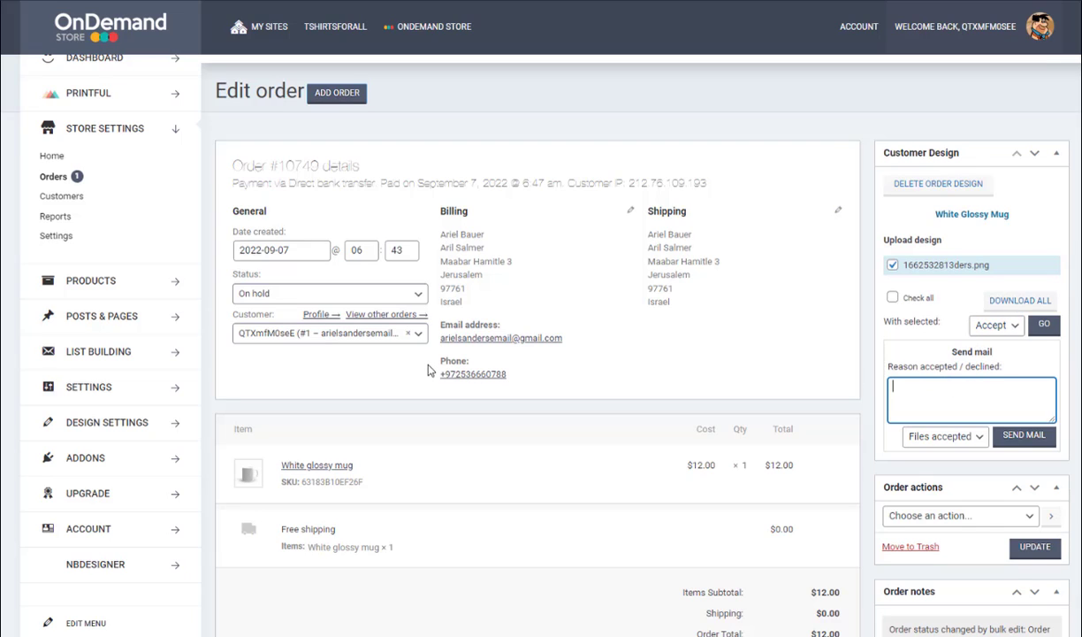
Set the order's status to Processing and update the order.
left_click(277, 296)
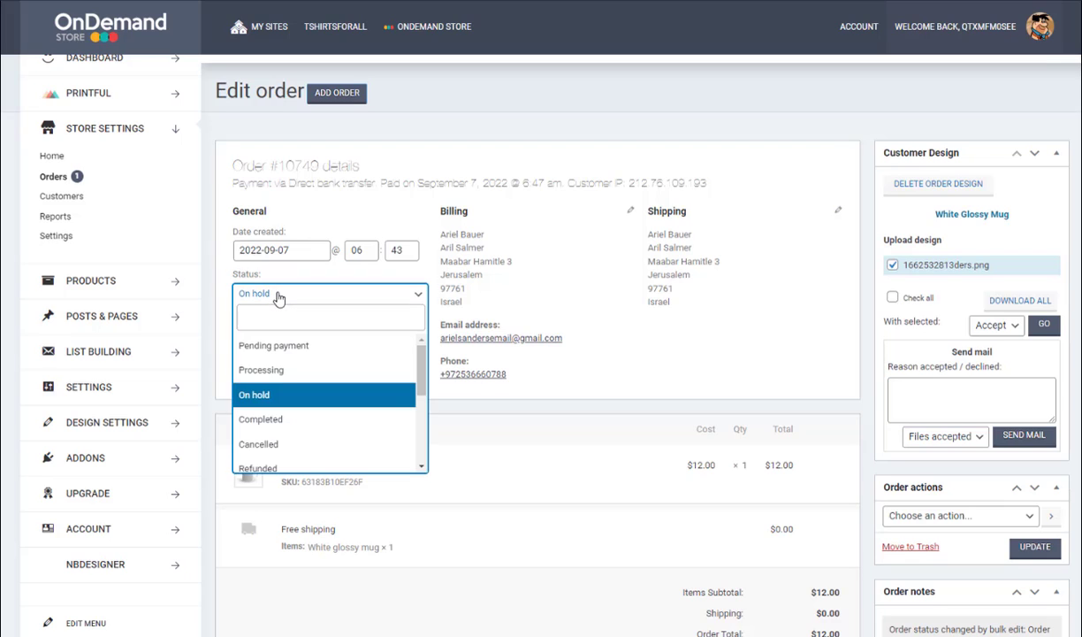
left_click(292, 371)
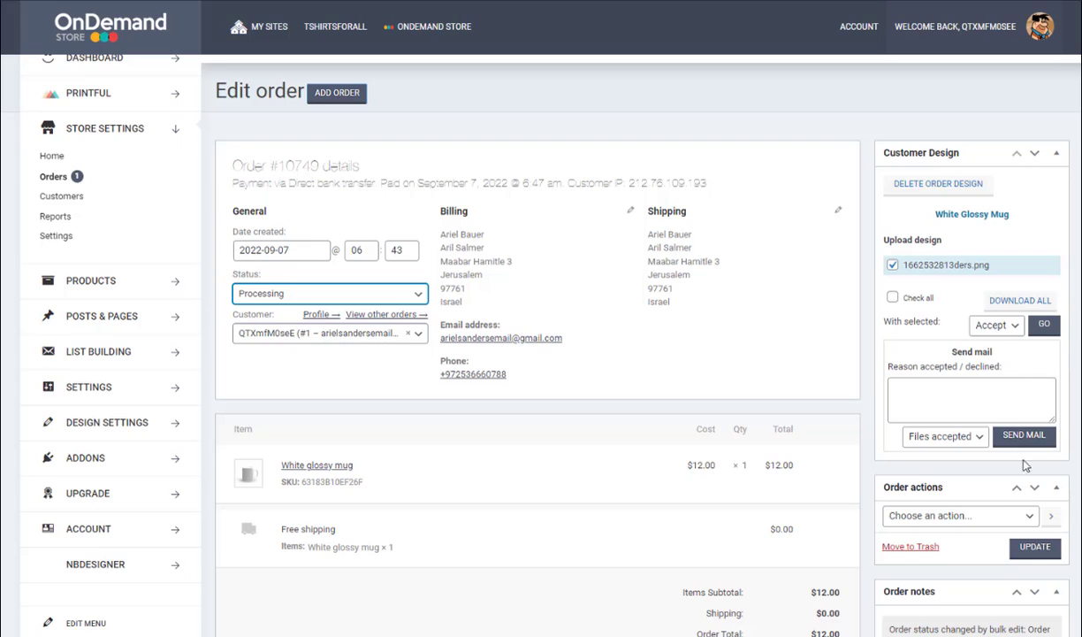
left_click(1035, 548)
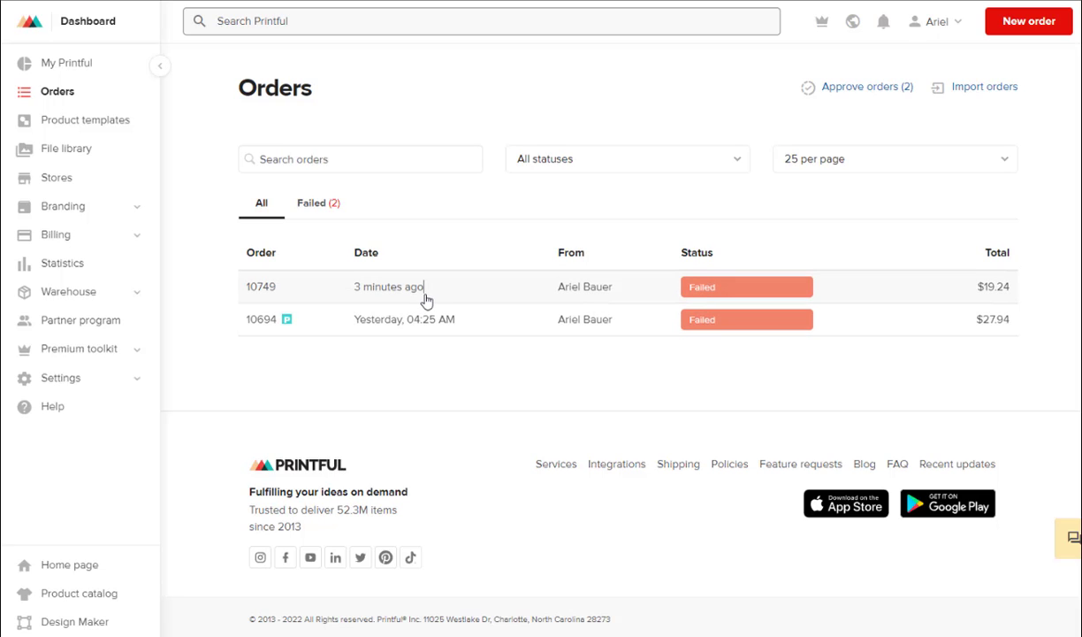
In Printful, open the newest failed order for changes and open the White glossy mug's print file for editing.
left_click(504, 283)
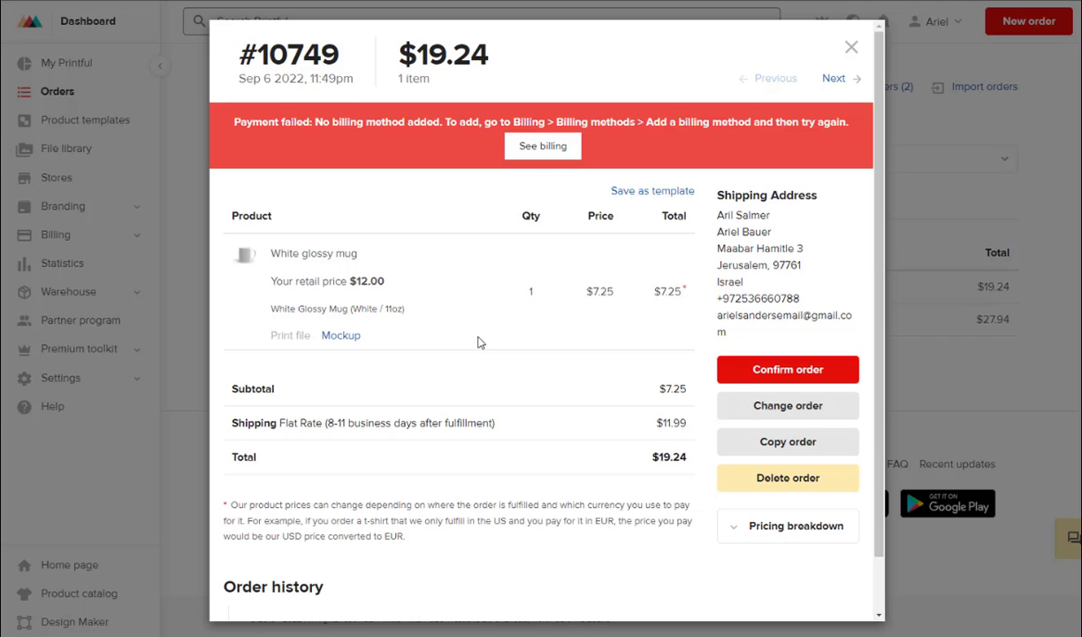
left_click(751, 416)
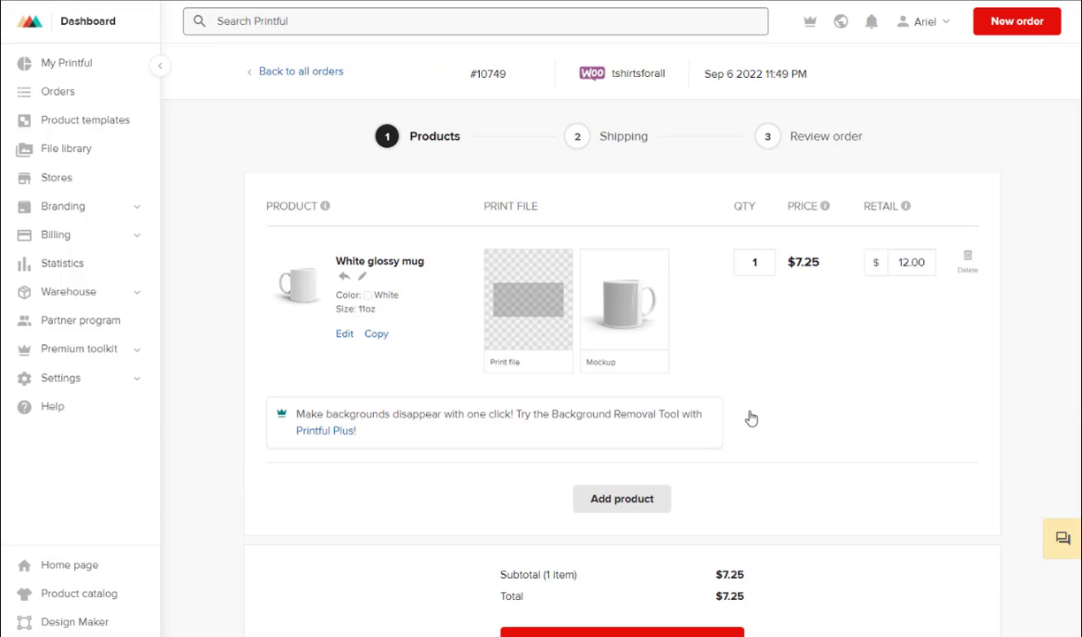
mouse_move(529, 323)
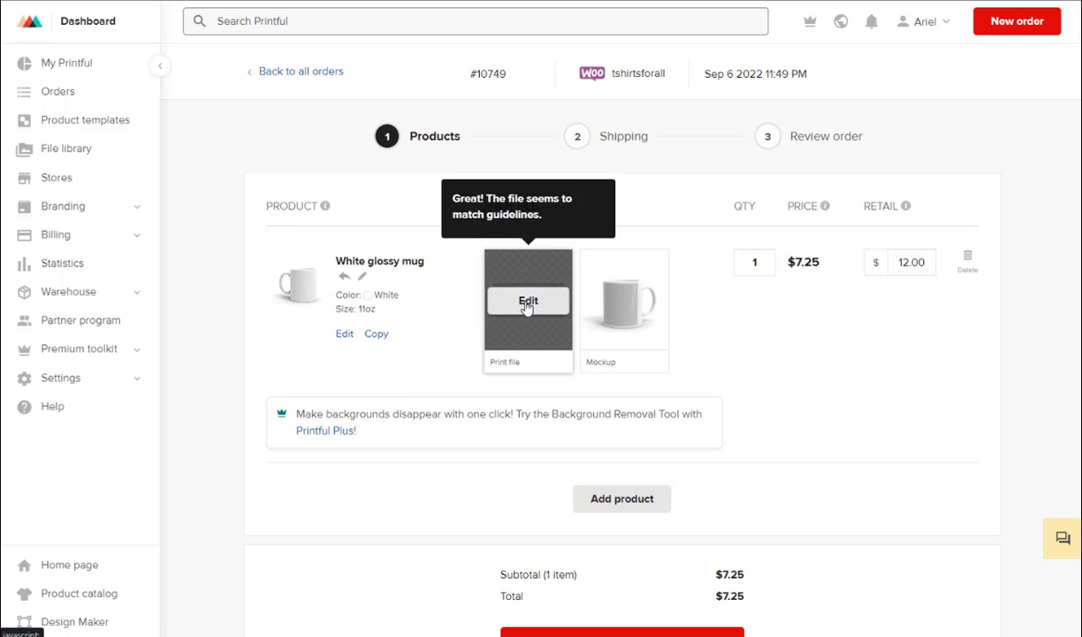
left_click(528, 302)
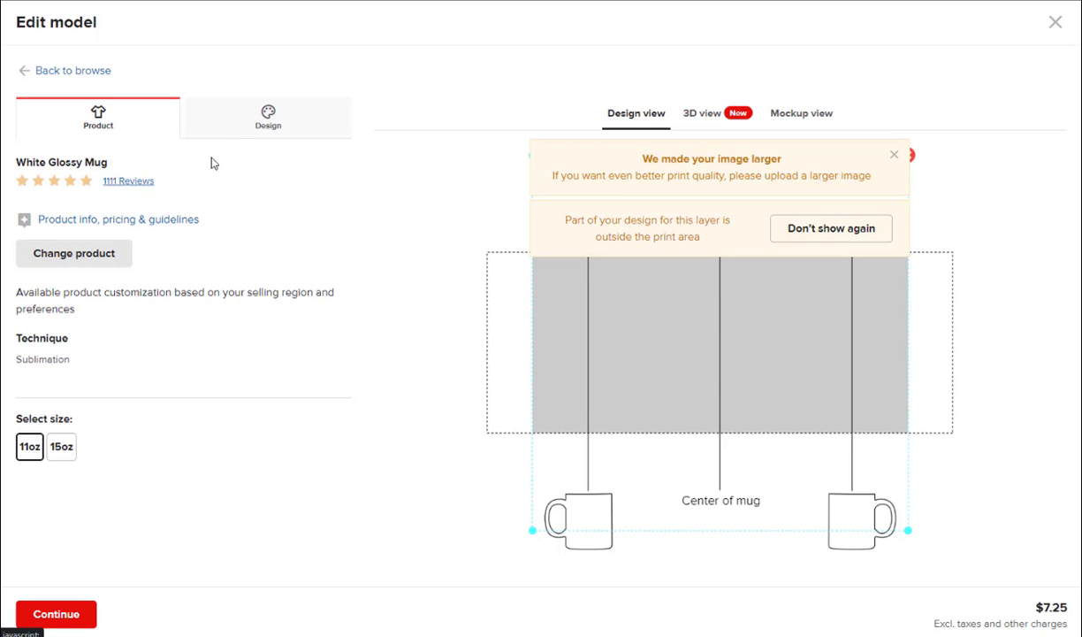
Add the customer's design ders.png from the store's file library to the mug and delete the 20negro.png placeholder layer.
left_click(255, 126)
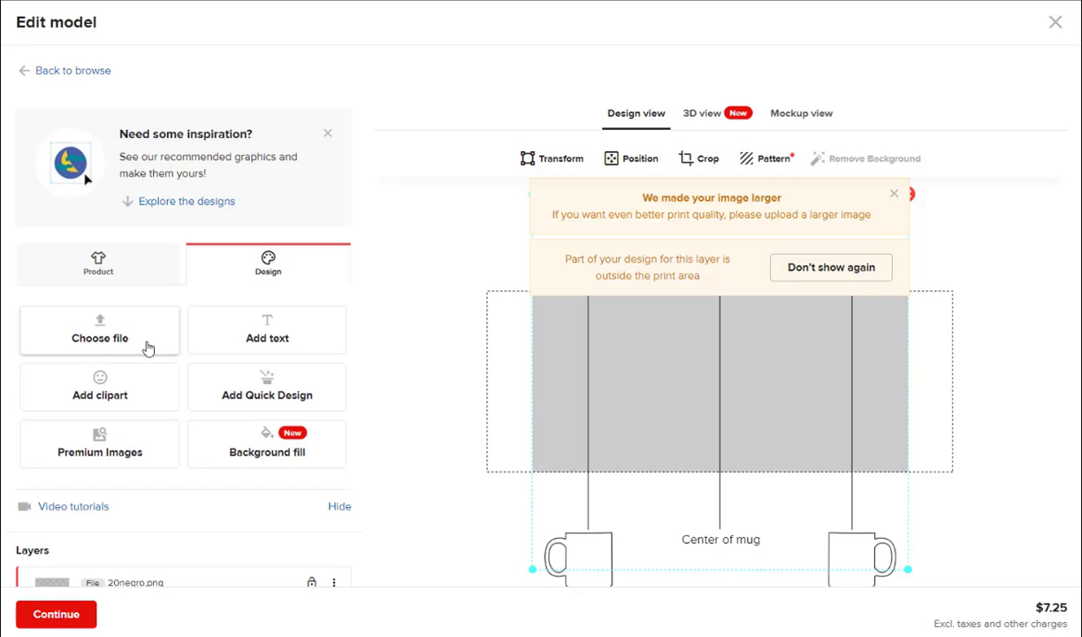
scroll(197, 377, "down", 2)
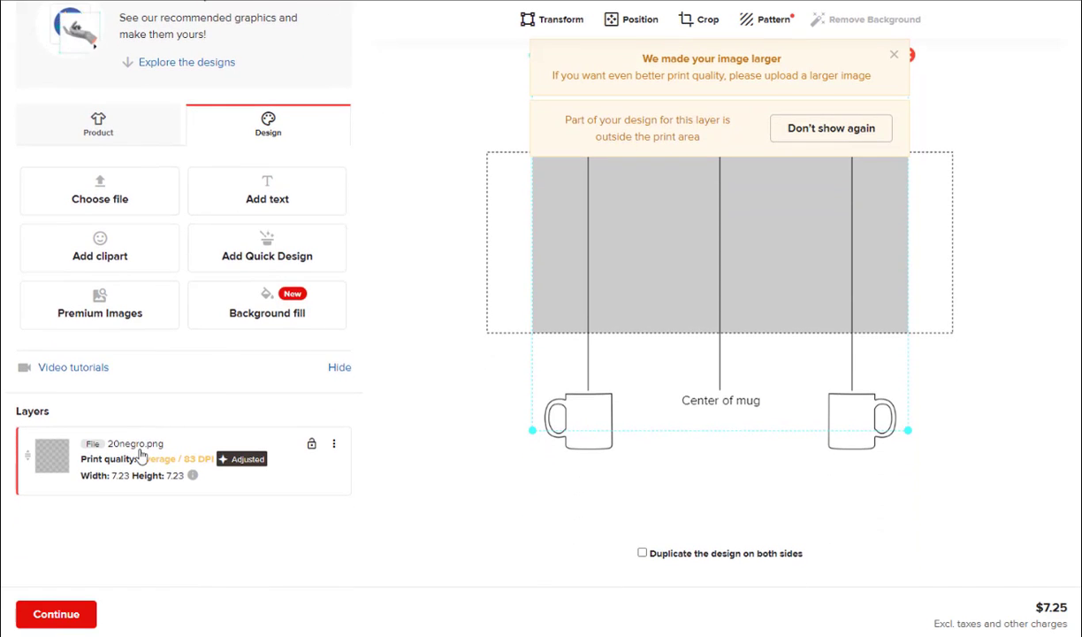
left_click(145, 207)
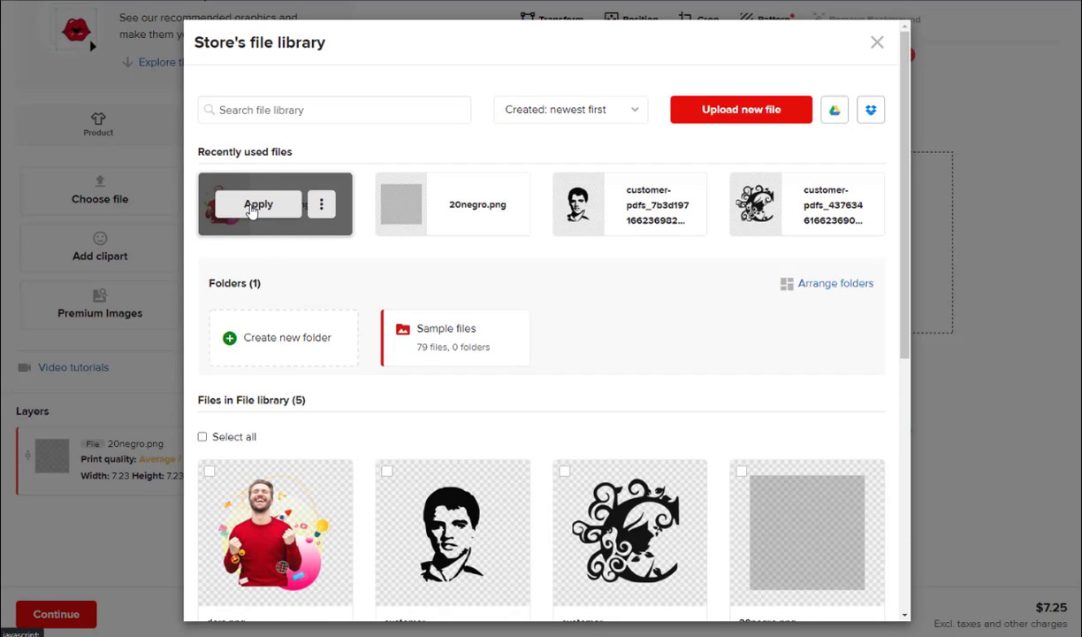
left_click(795, 111)
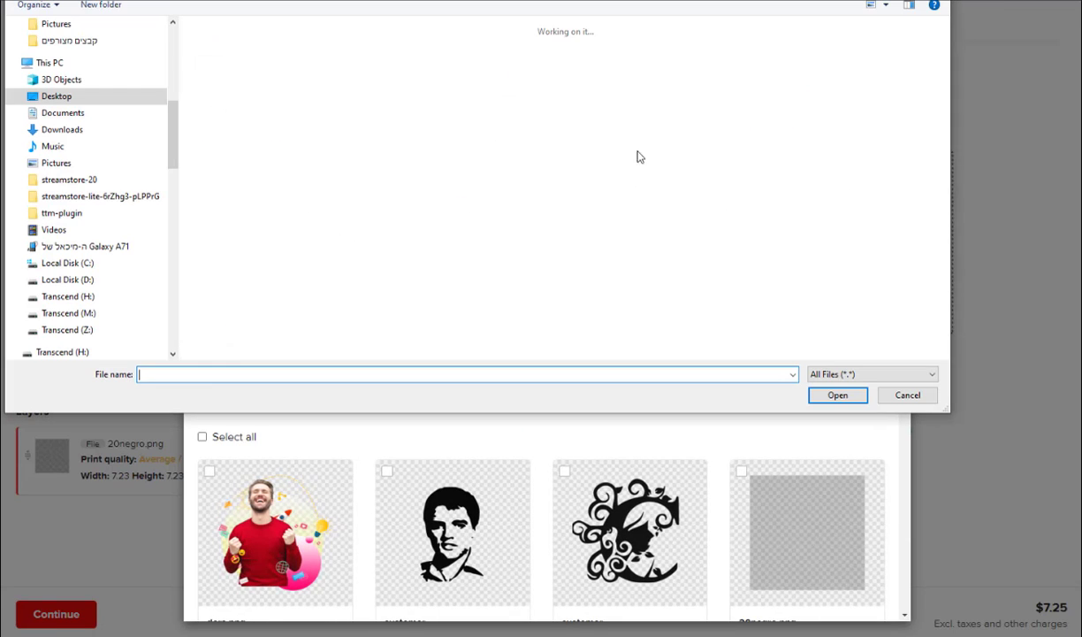
double_click(234, 292)
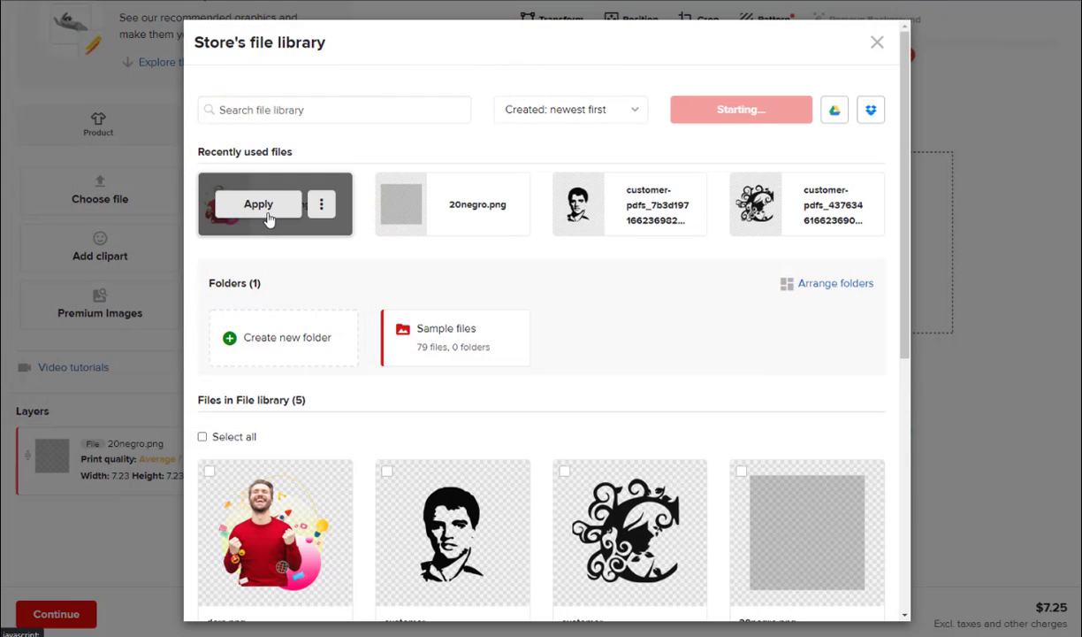
left_click(268, 210)
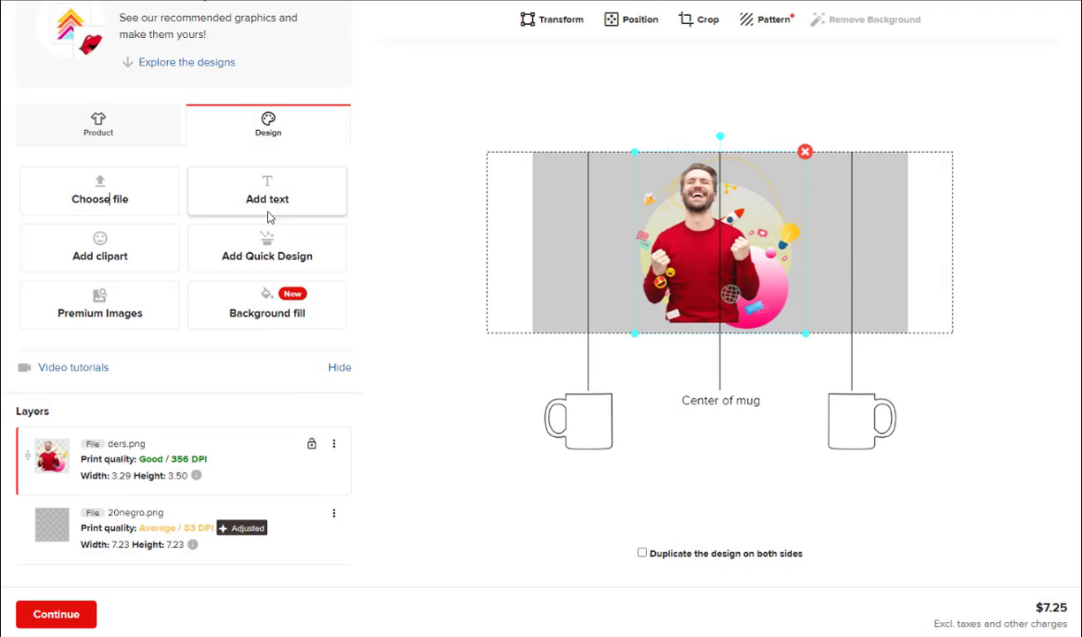
left_click(334, 514)
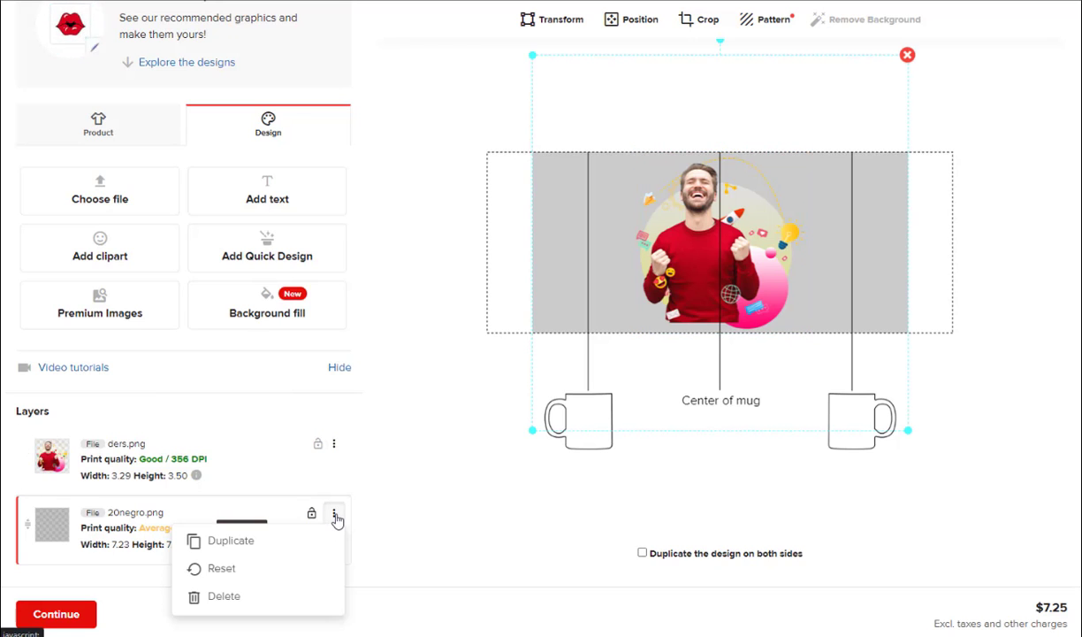
left_click(299, 598)
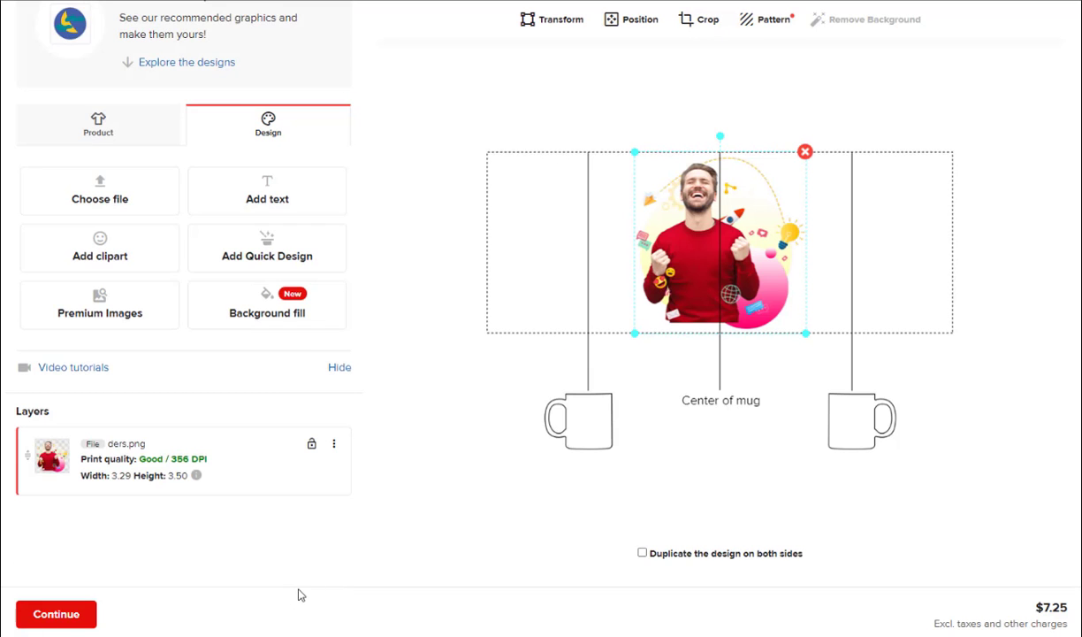
Place ders.png around the left mug guide, duplicate it onto the right mug guide, and save the edited print file to the order.
left_click_drag(651, 265, 556, 264)
left_click(333, 443)
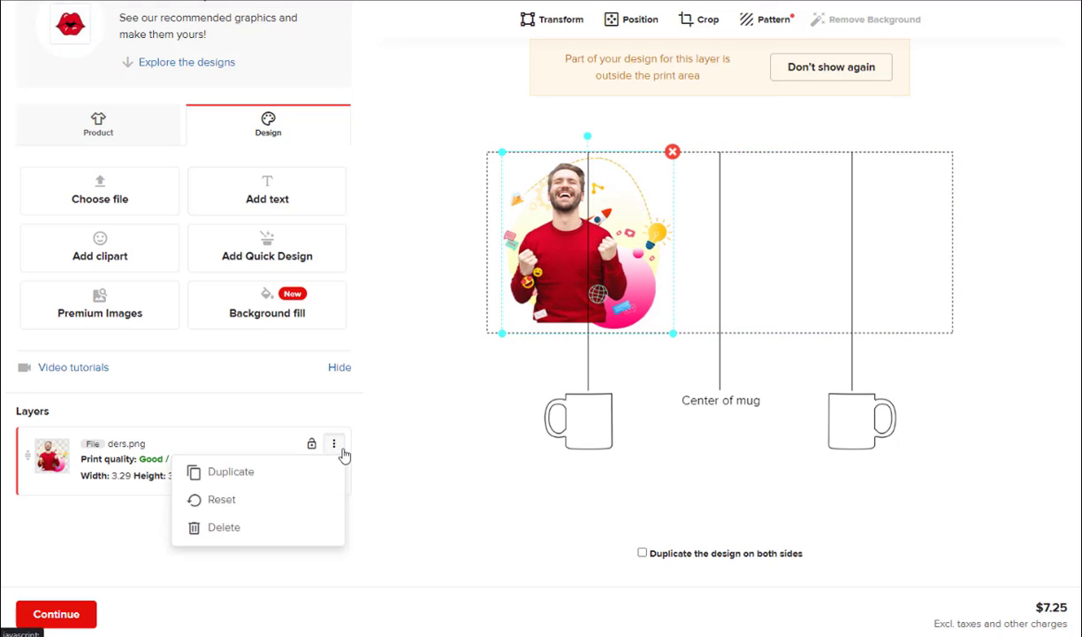
left_click(323, 484)
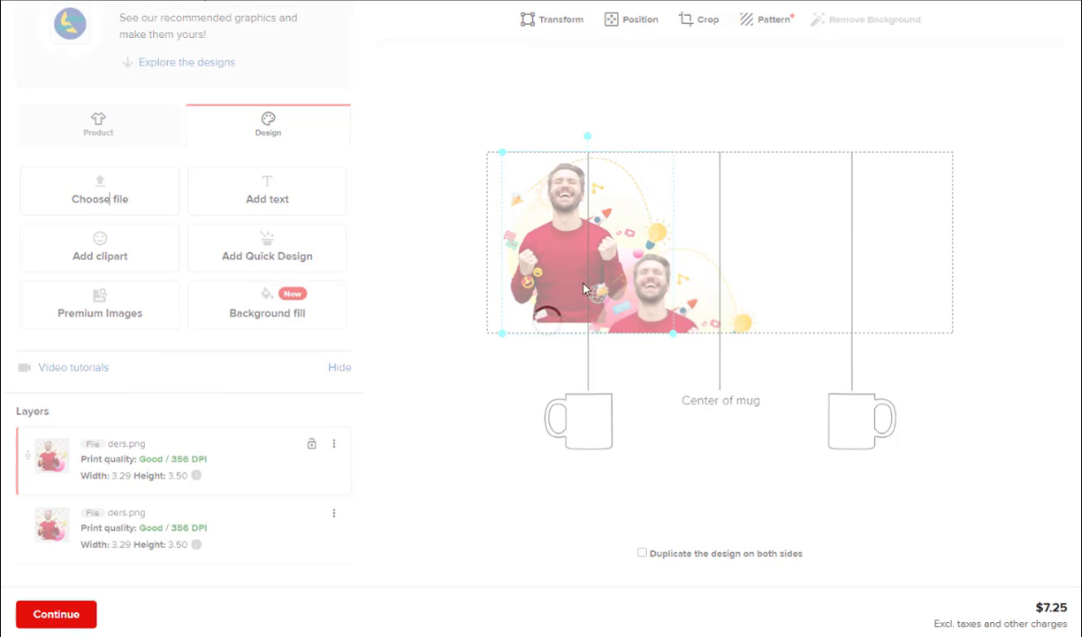
left_click_drag(666, 283, 838, 206)
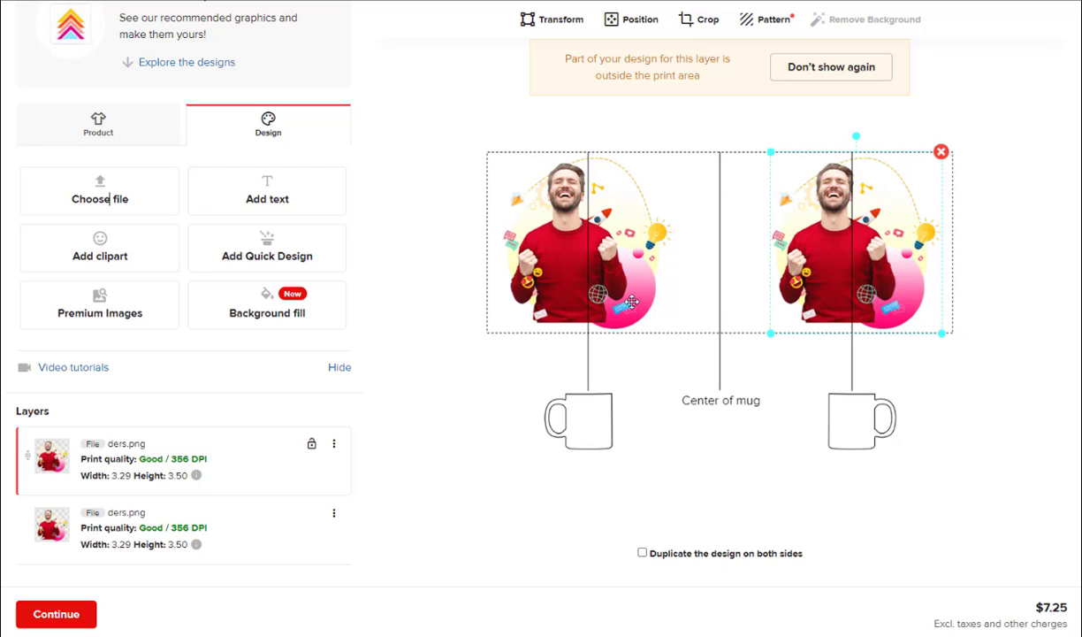
left_click_drag(604, 297, 740, 300)
left_click_drag(791, 268, 781, 267)
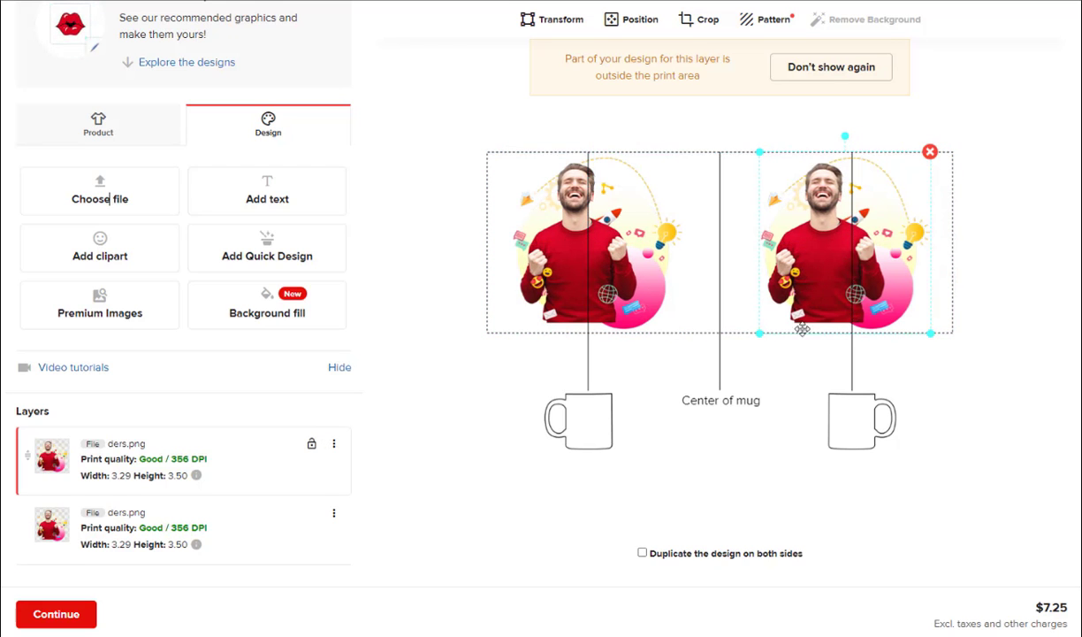
left_click(75, 623)
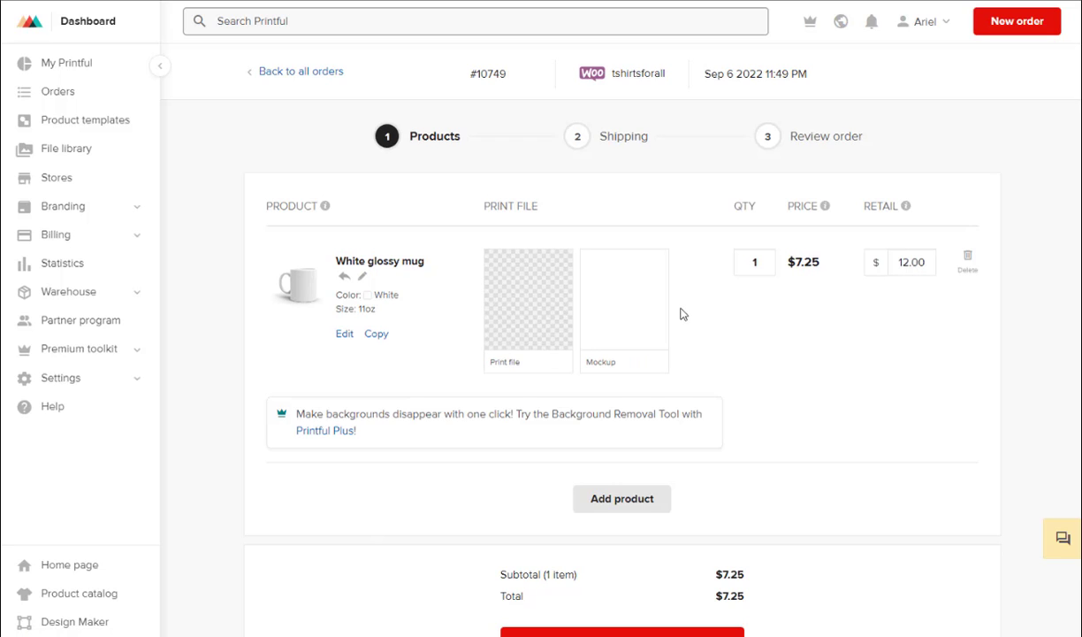
Preview the White glossy mug's mockup, close the preview, and continue the order to shipping.
mouse_move(665, 298)
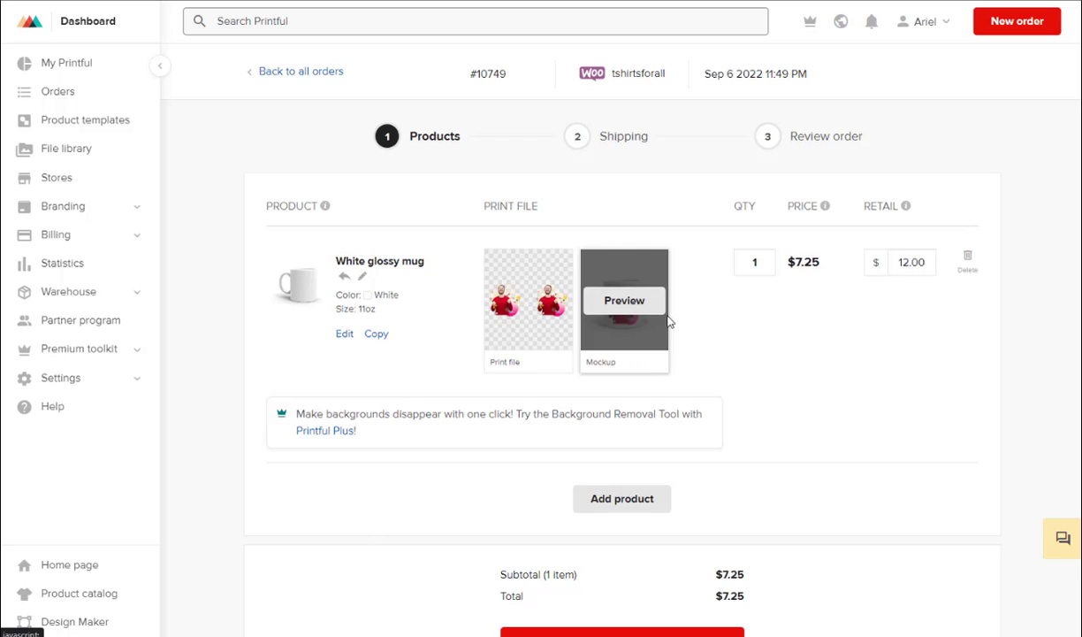
left_click(633, 317)
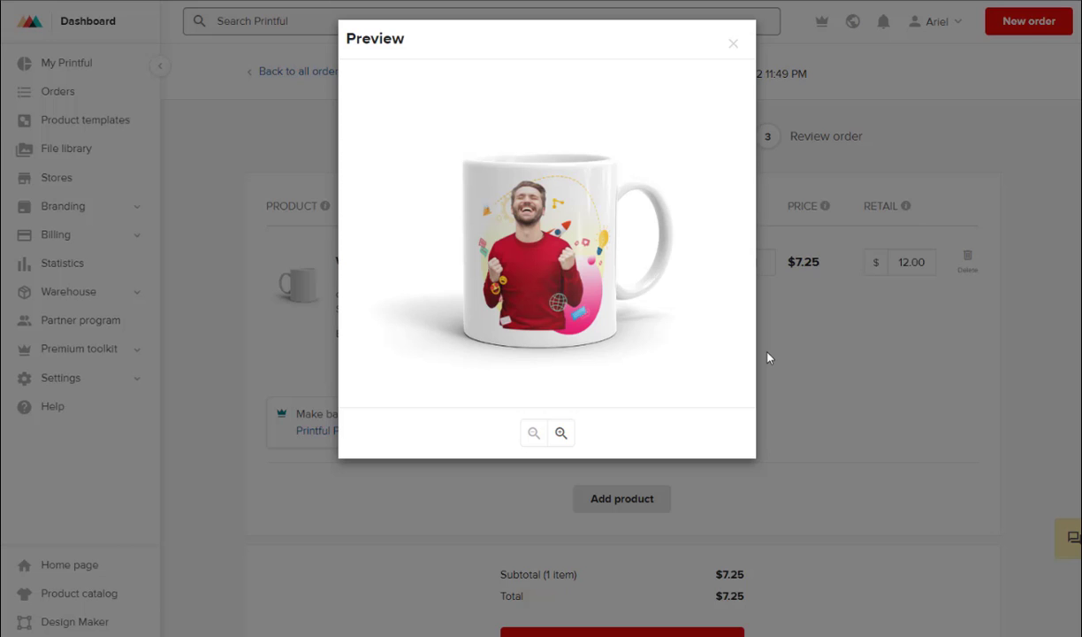
left_click(768, 358)
scroll(756, 413, "down", 2)
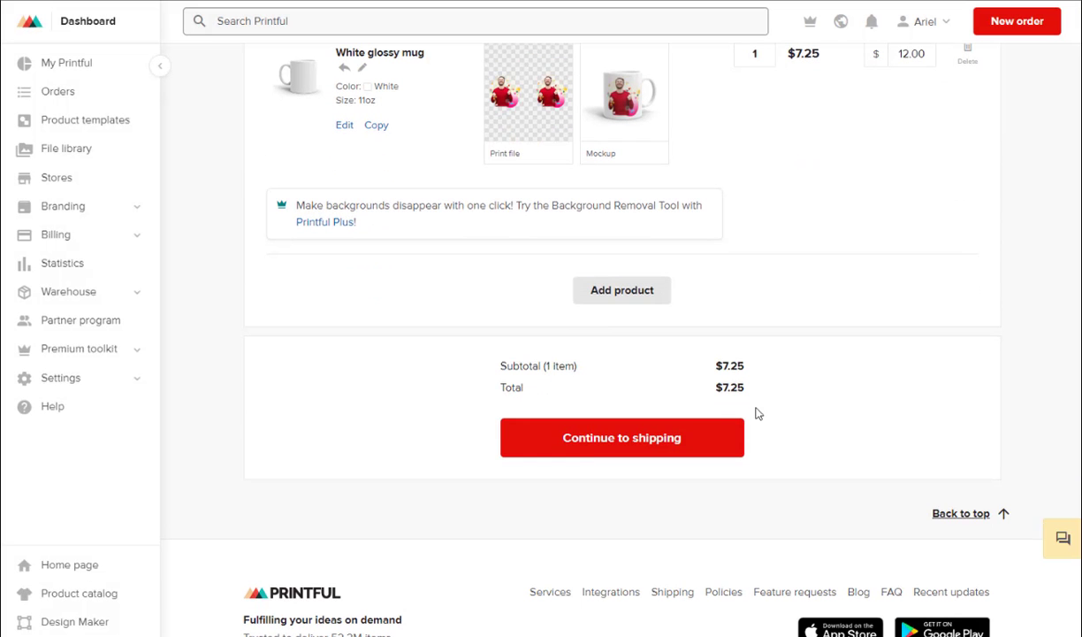
left_click(593, 450)
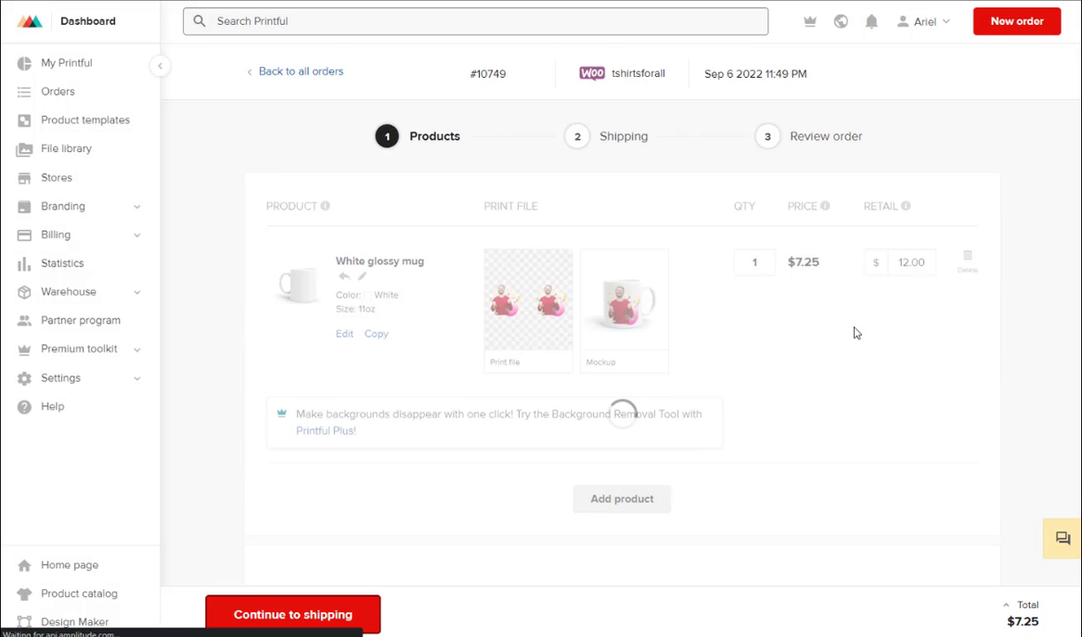